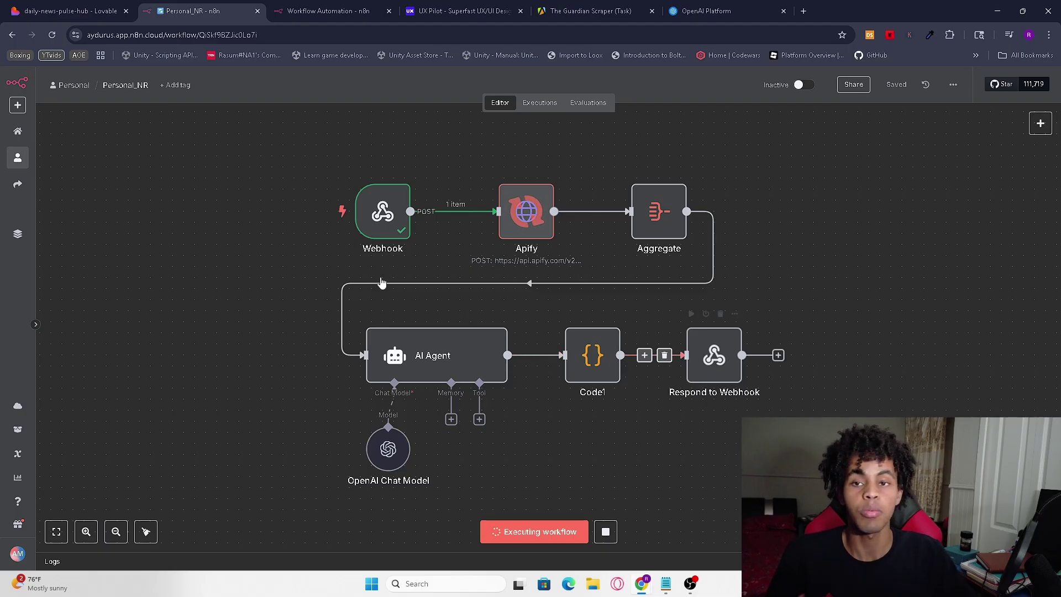
Check the Read Full Article links of all three news cards in the Lovable preview, returning to the preview after each article.
left_click(30, 4)
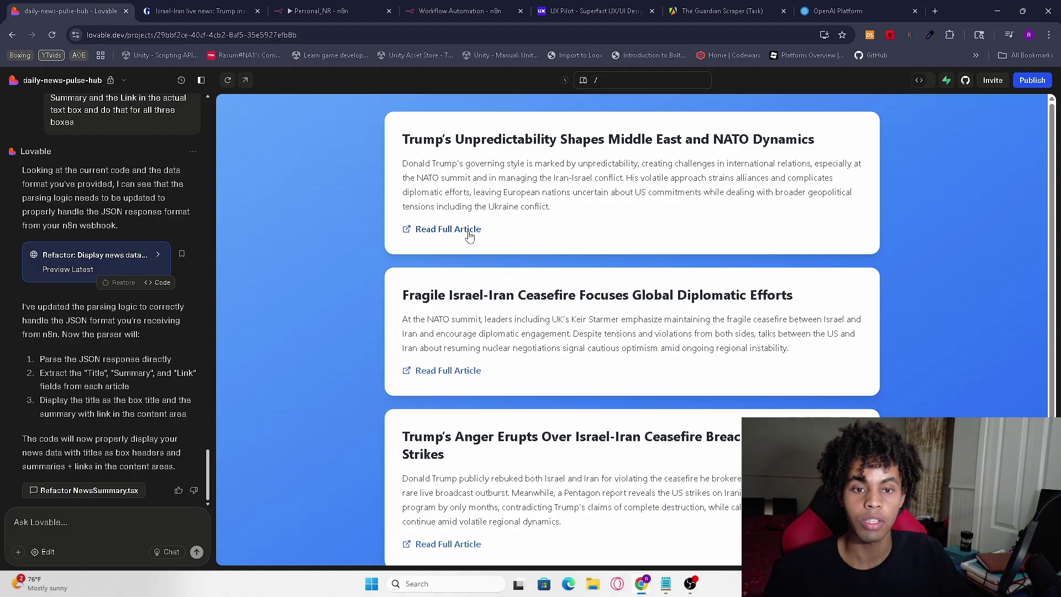
left_click(445, 371)
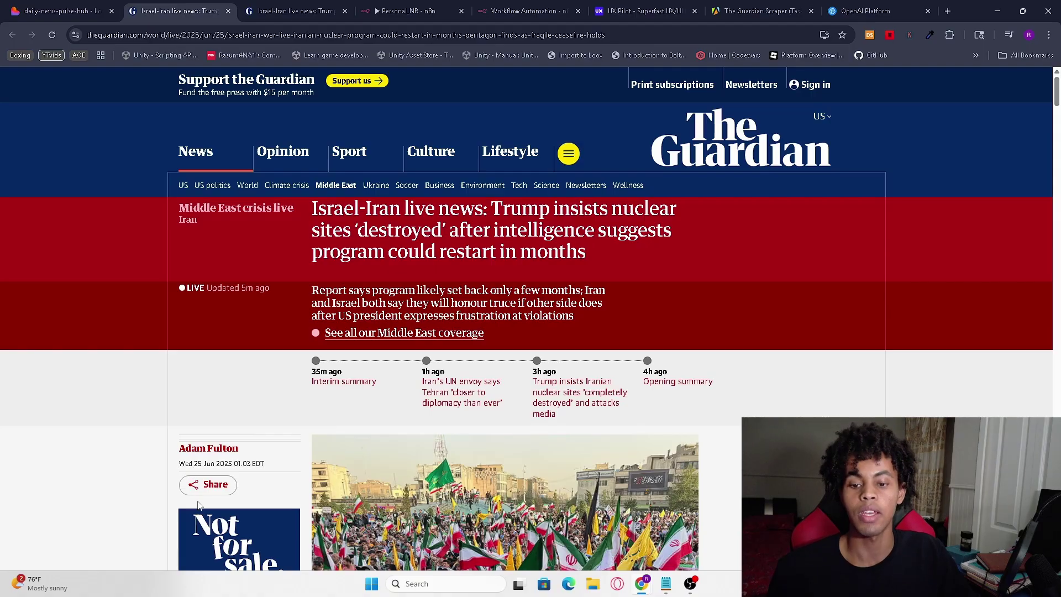
left_click(55, 11)
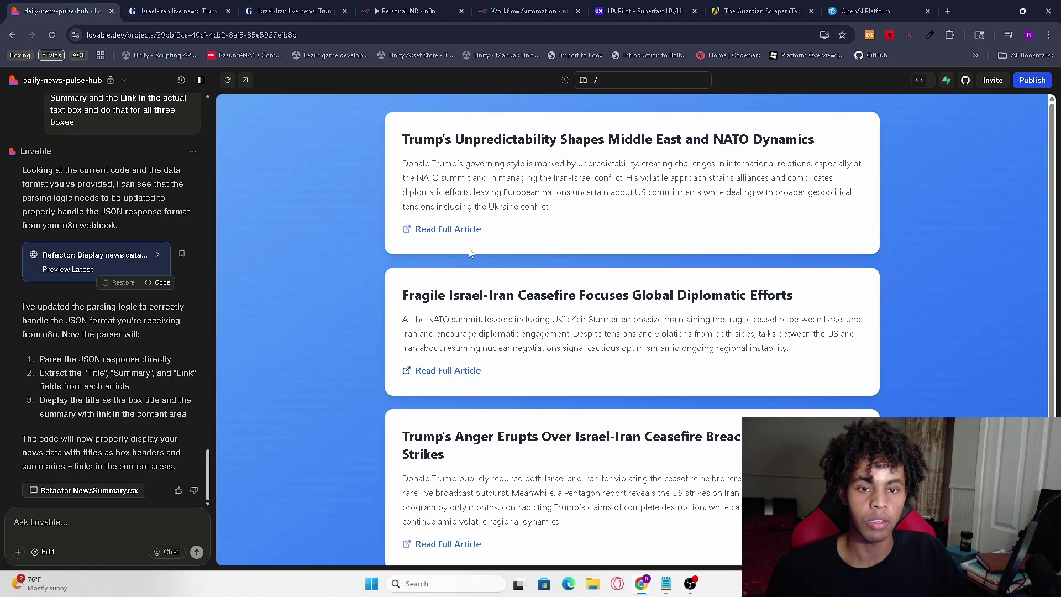
left_click(442, 230)
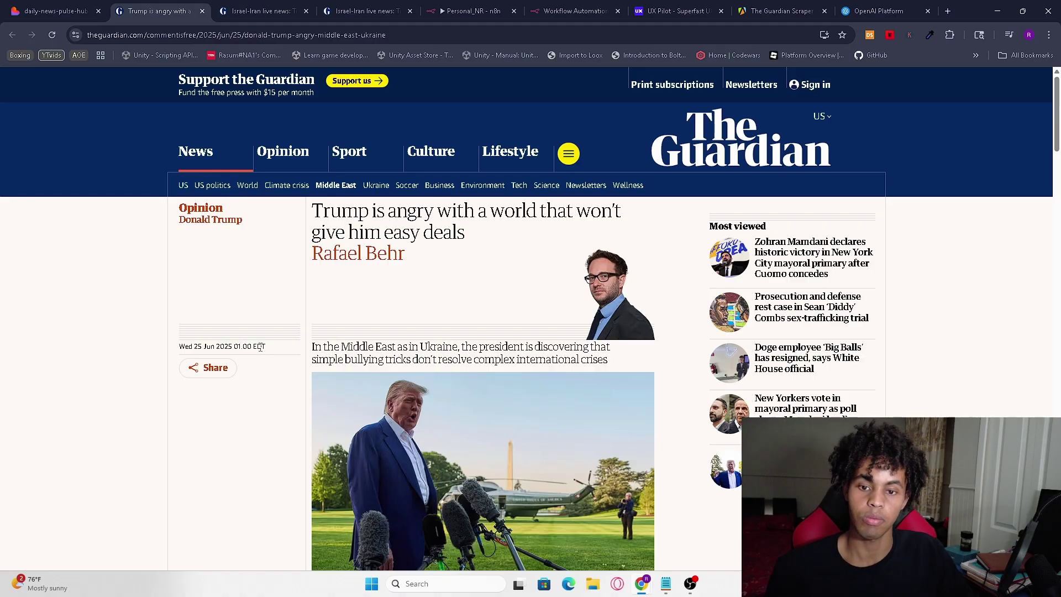
left_click(56, 10)
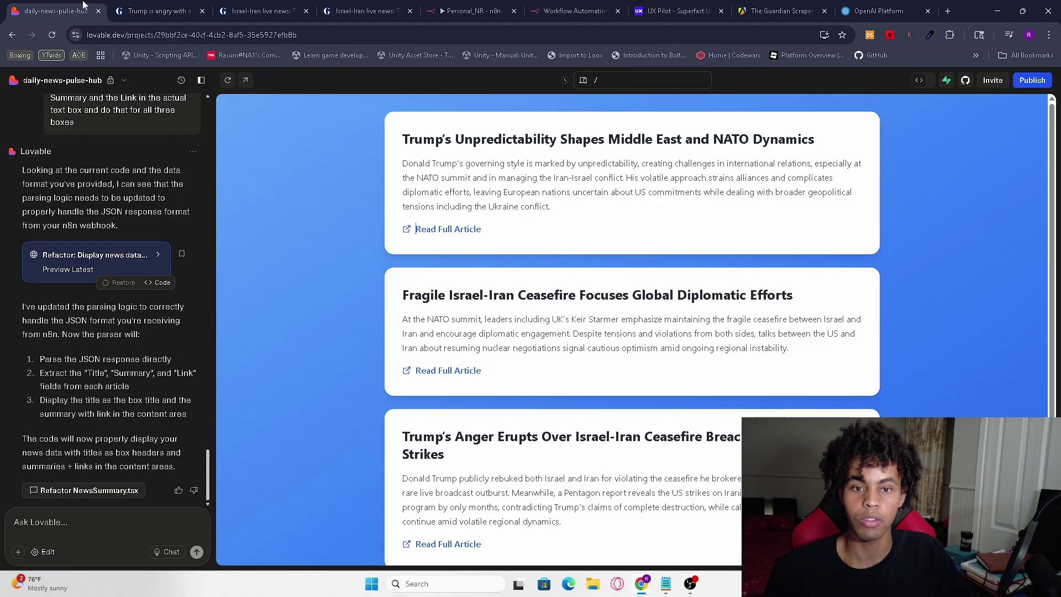
scroll(462, 331, "down", 3)
left_click(453, 463)
scroll(453, 447, "down", 2)
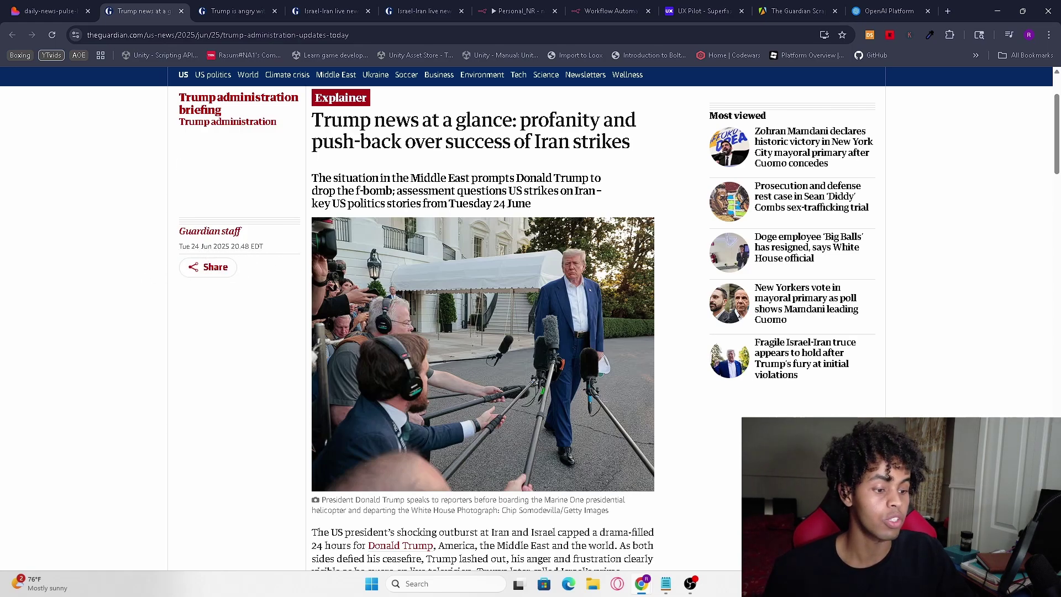
left_click(43, 4)
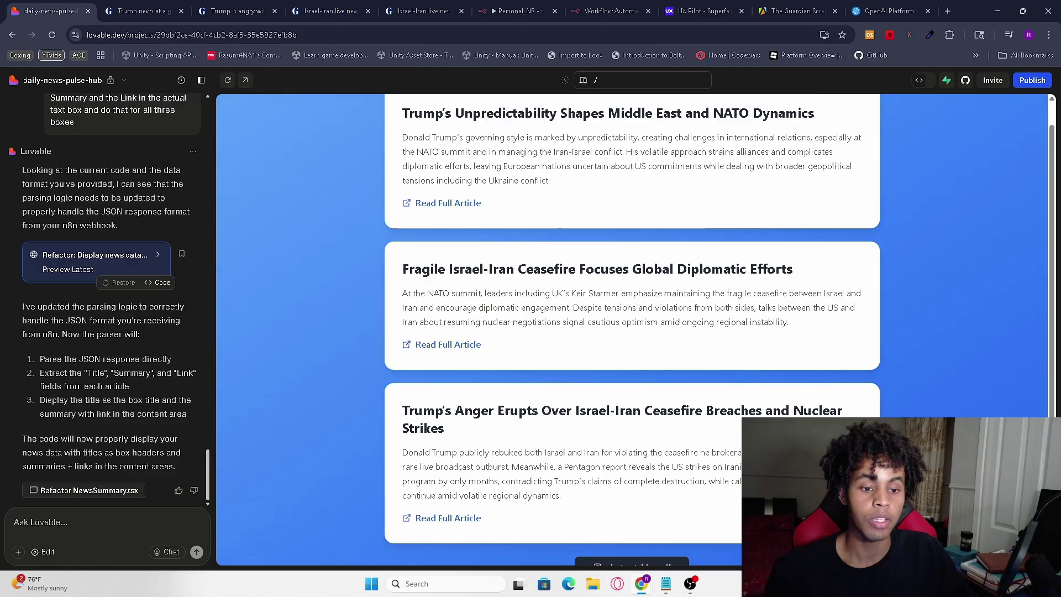
Close the three extra Guardian article tabs just opened and return to the daily-news-pulse-hub project.
left_click(181, 11)
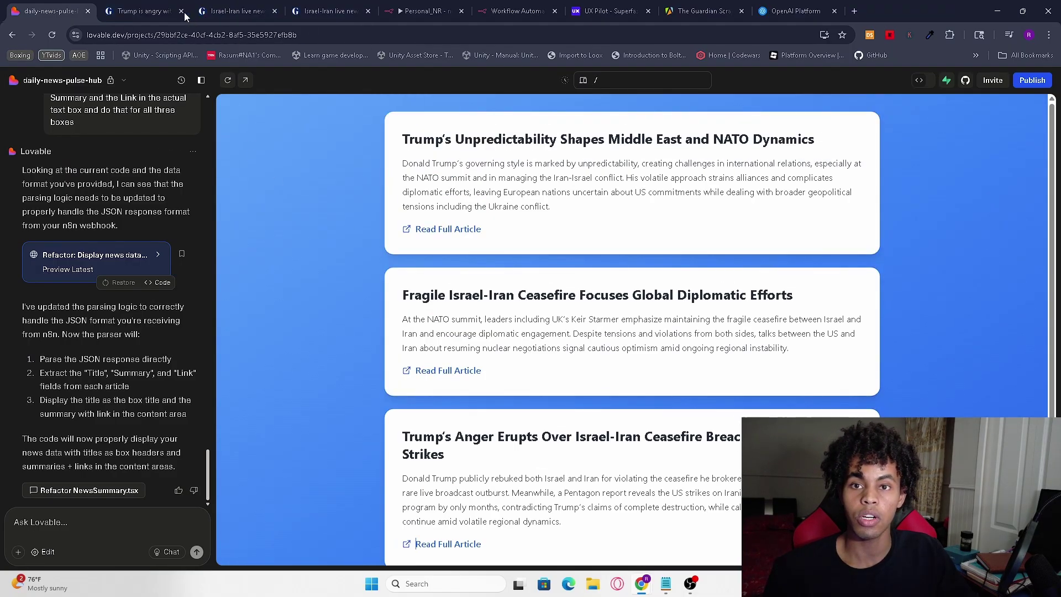
left_click(181, 11)
left_click(176, 13)
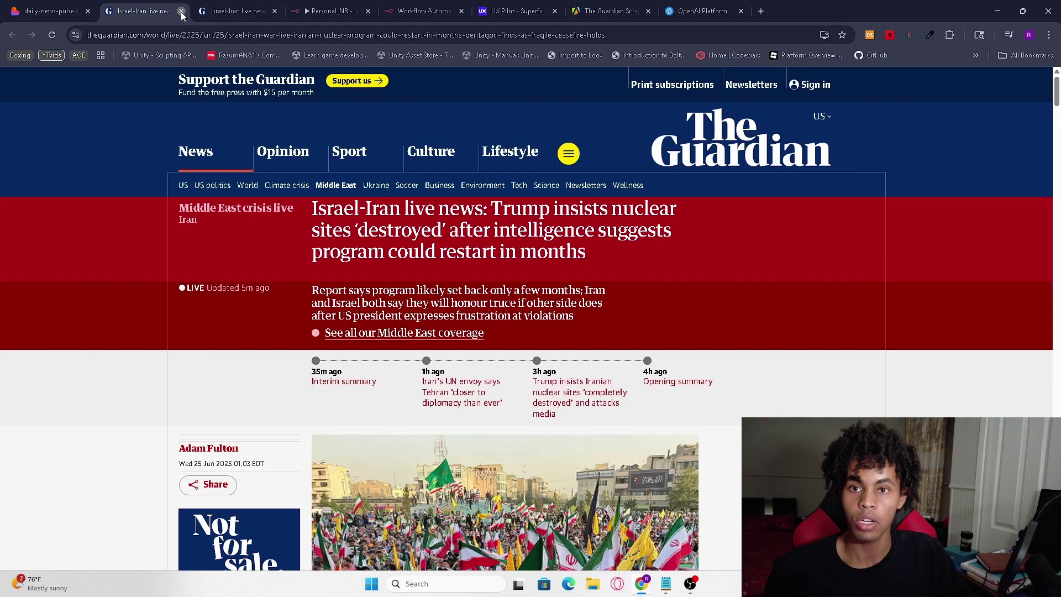
left_click(181, 11)
left_click(69, 11)
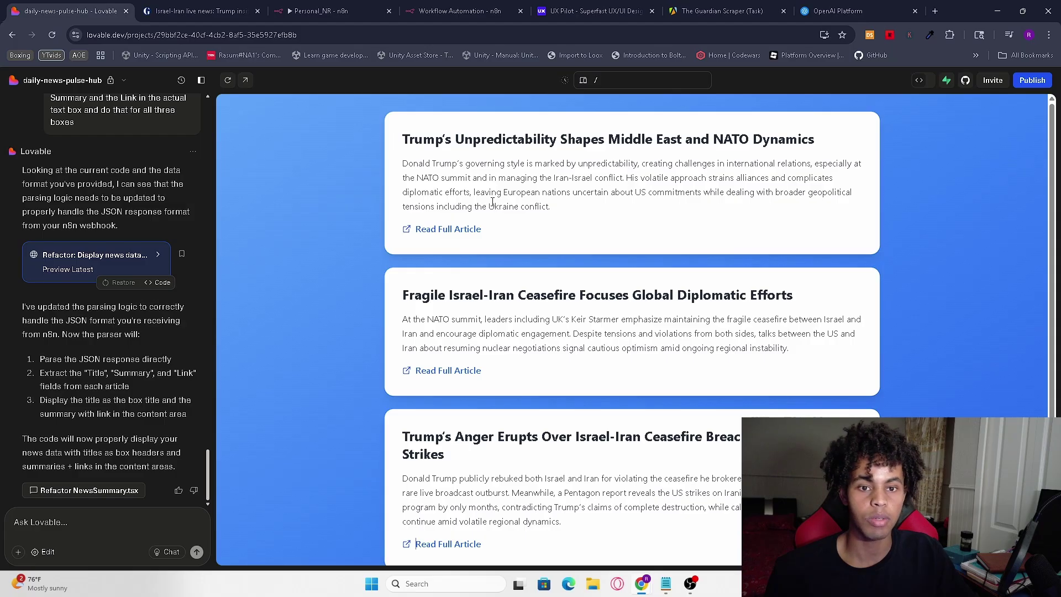
Compare the first card's summary text with the open Guardian article, and look over the remaining cards on the news page.
left_click_drag(654, 183, 586, 209)
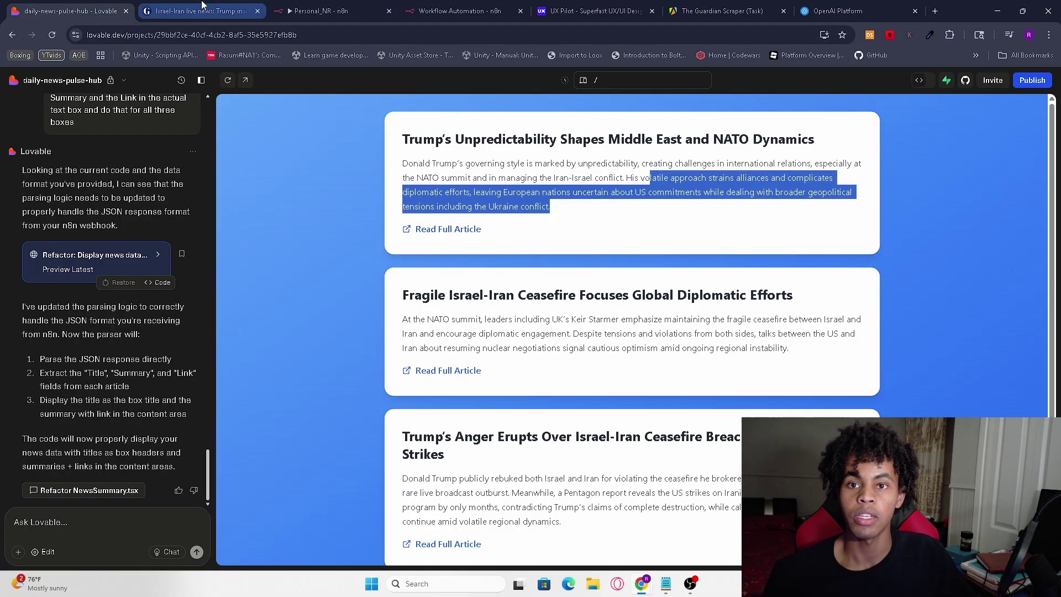
left_click(188, 11)
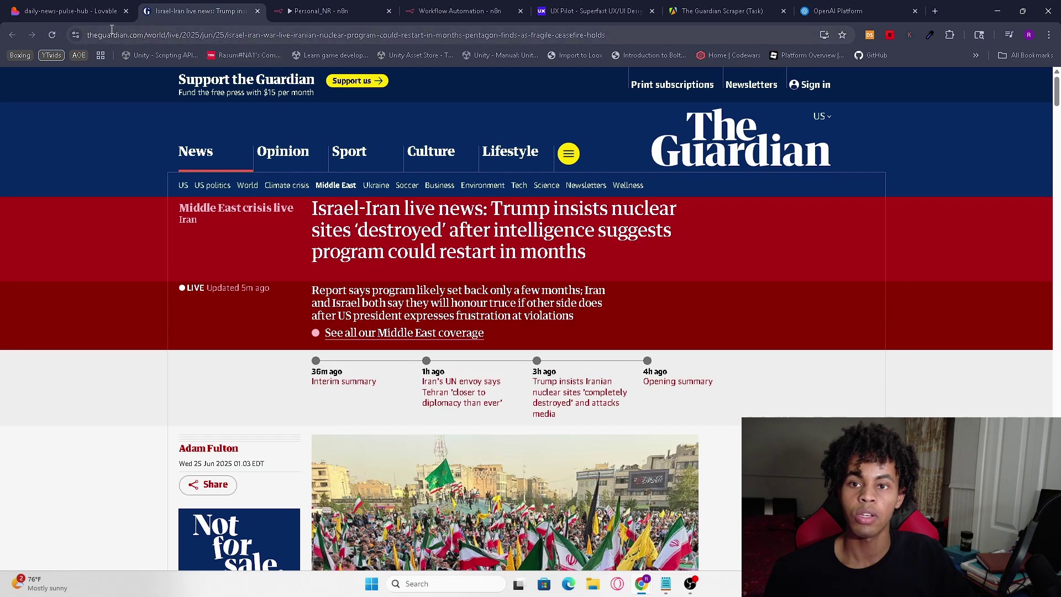
left_click(69, 3)
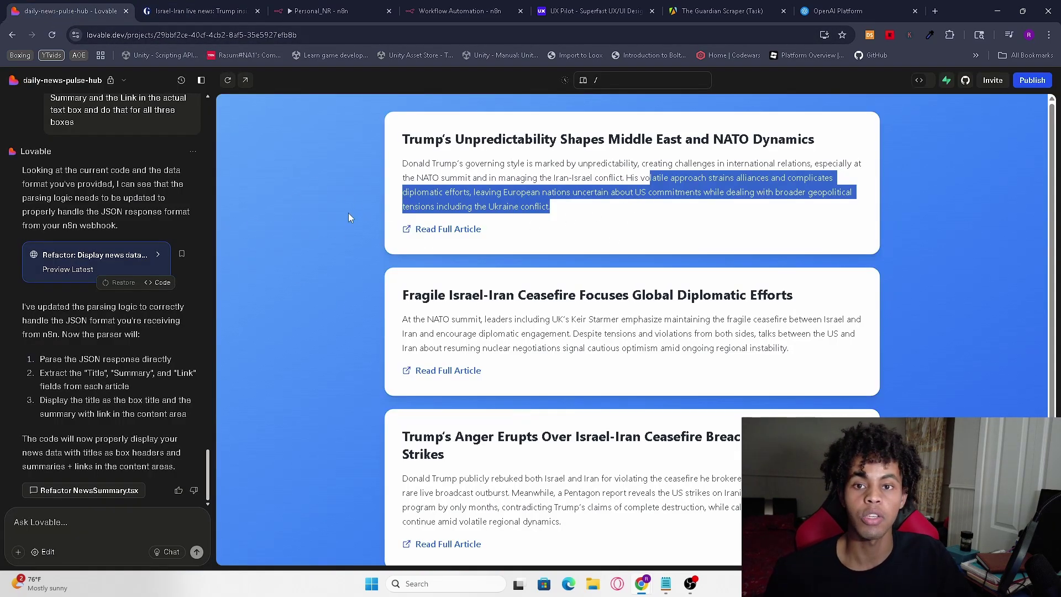
left_click(311, 220)
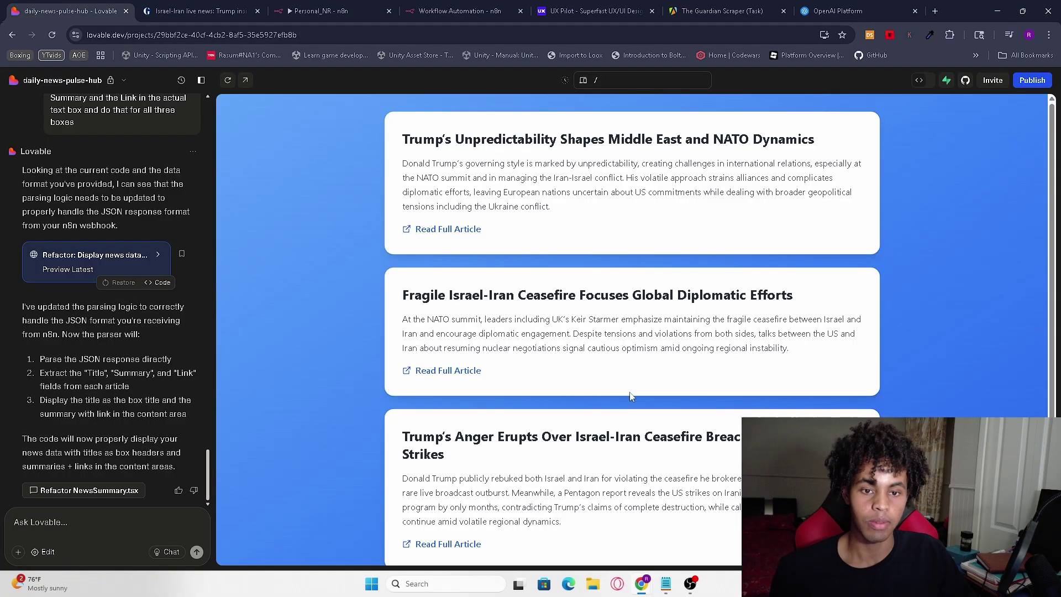
scroll(631, 396, "down", 2)
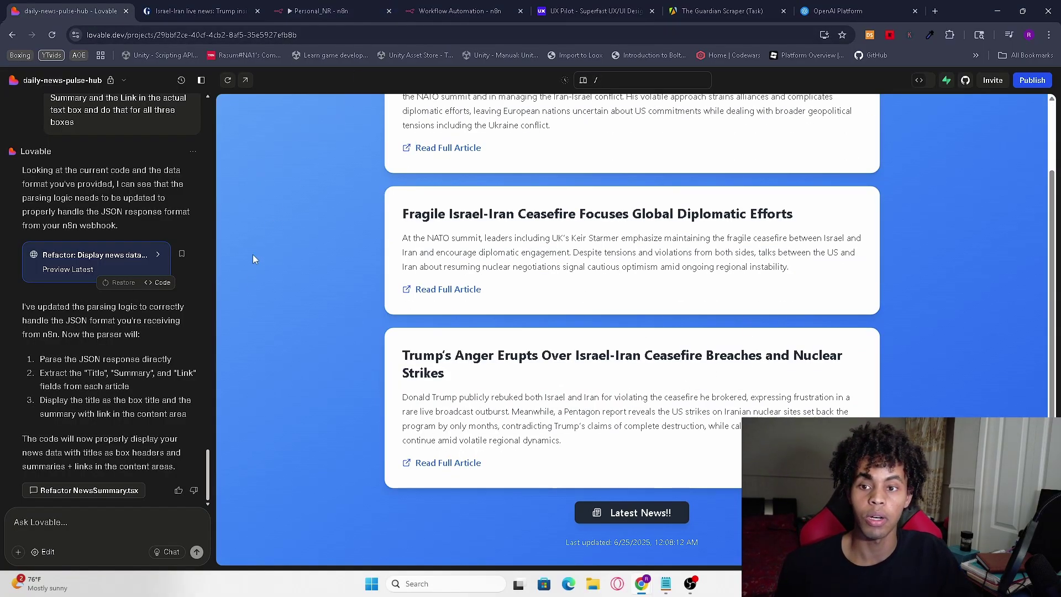
Inspect the Webhook node's path and Respond option in the Personal_NR n8n workflow, keeping Using 'Respond to Webhook' Node, and return to the canvas.
left_click(321, 11)
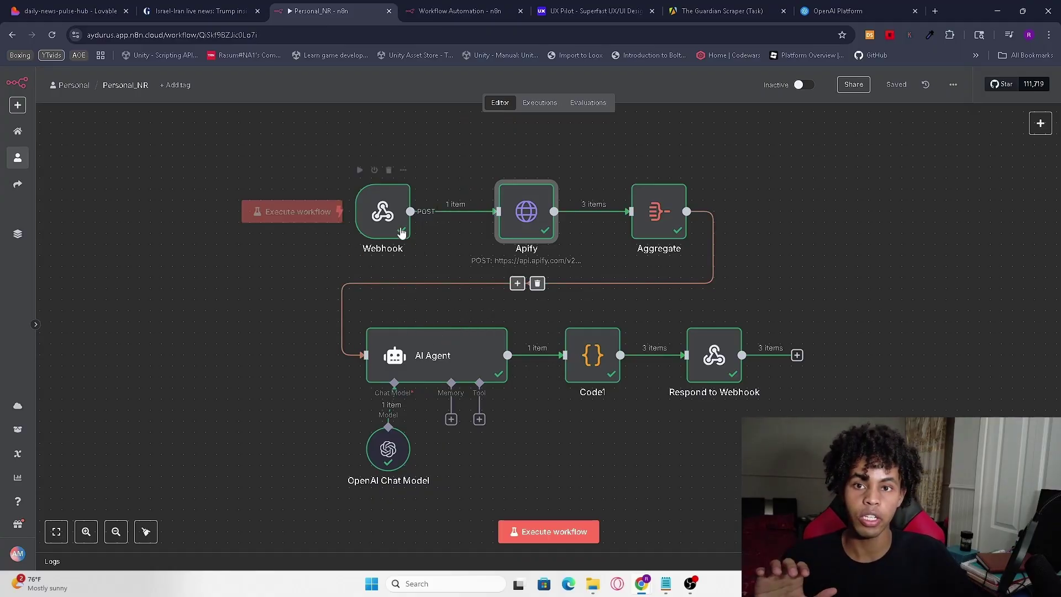
left_click(63, 10)
left_click(321, 11)
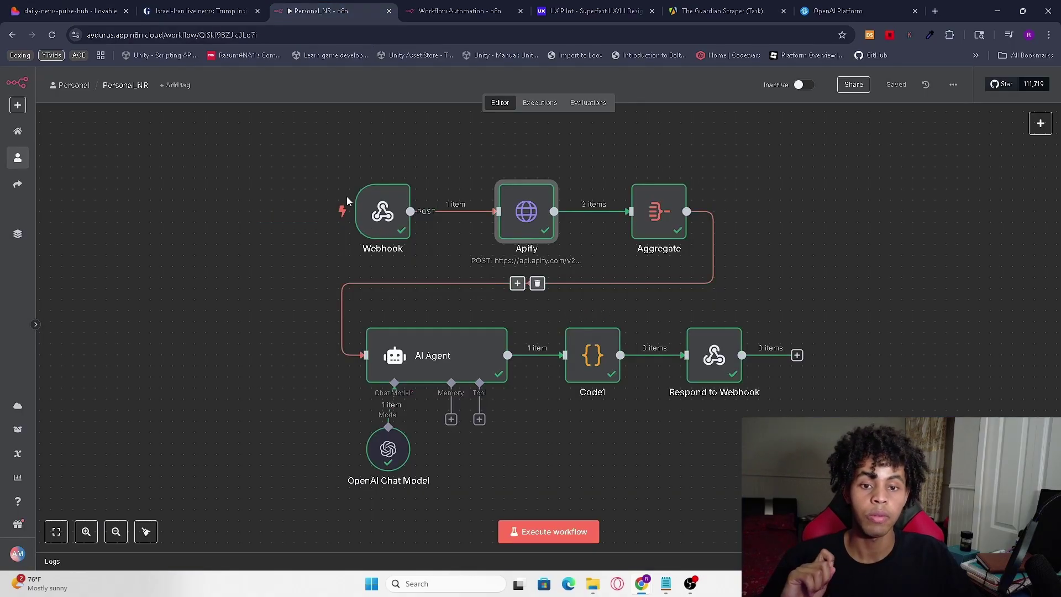
double_click(382, 211)
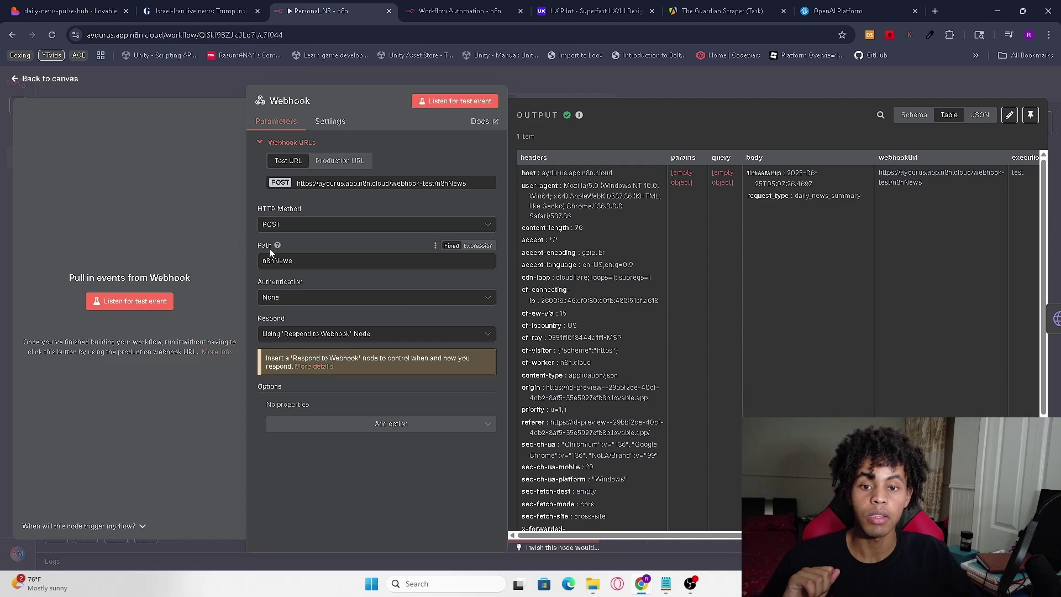
double_click(298, 267)
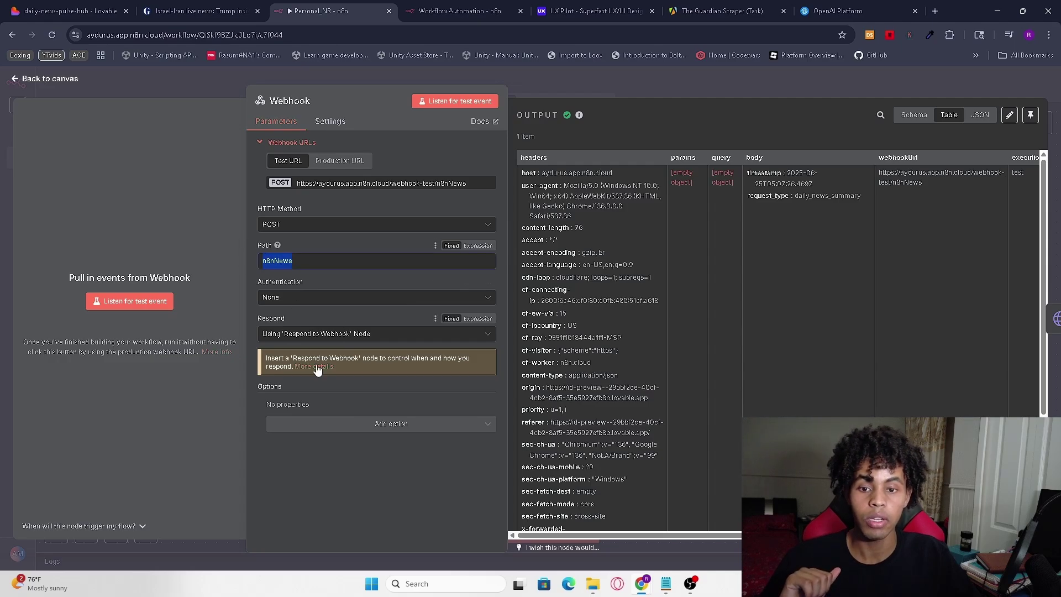
left_click(325, 334)
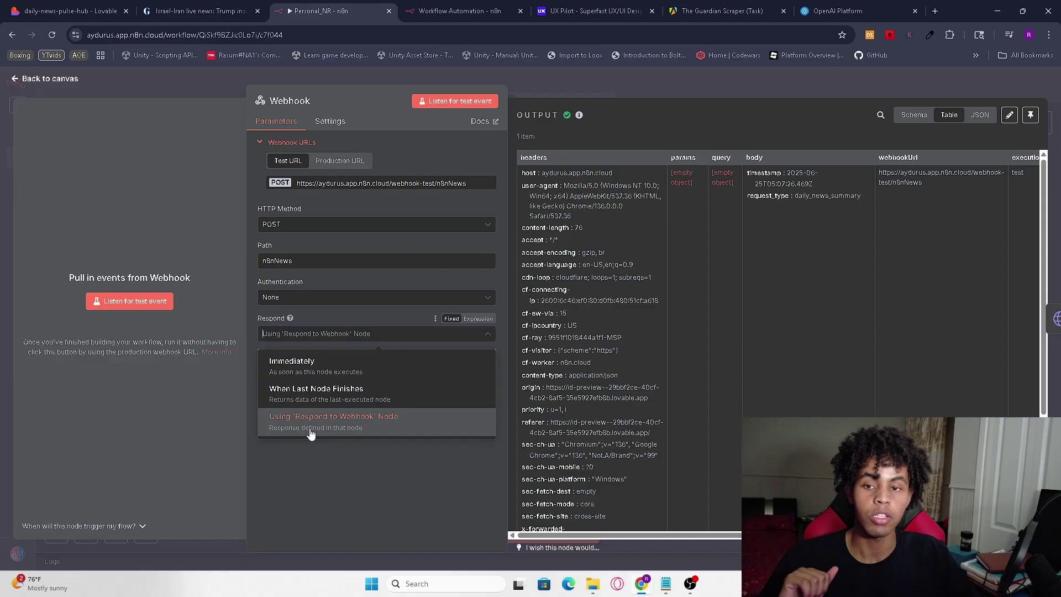
left_click(277, 430)
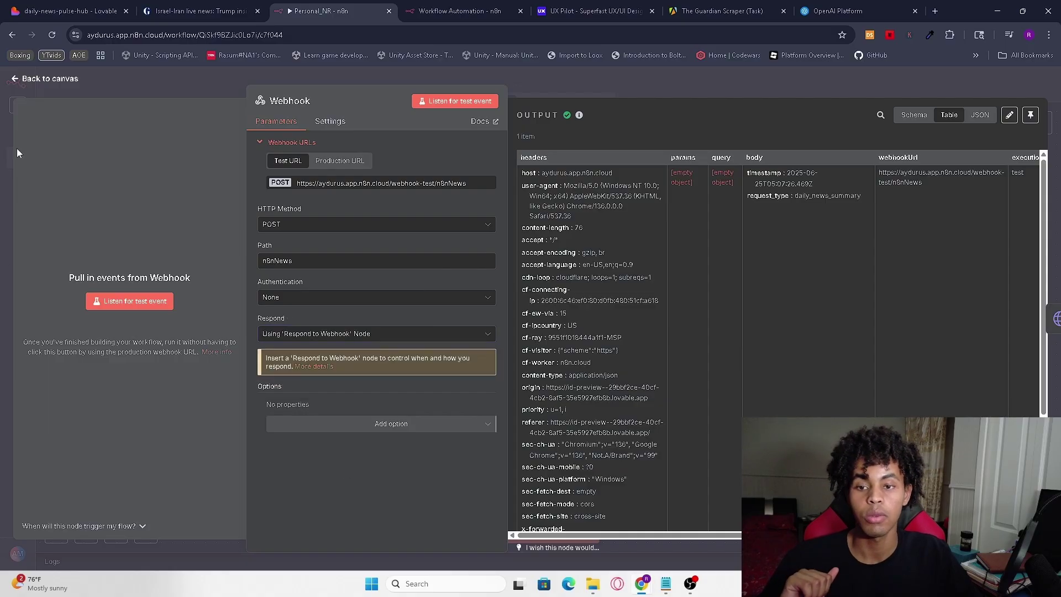
left_click(49, 79)
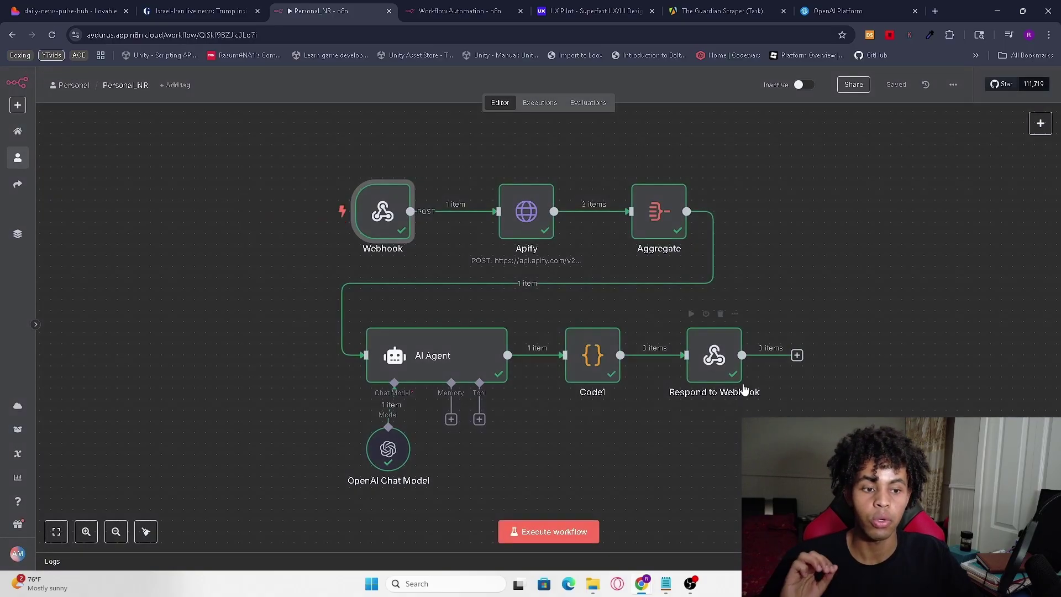
Highlight the first news card's title and summary in the Lovable preview, and return to the n8n workflow.
left_click(58, 12)
scroll(695, 360, "up", 2)
left_click_drag(406, 145, 608, 380)
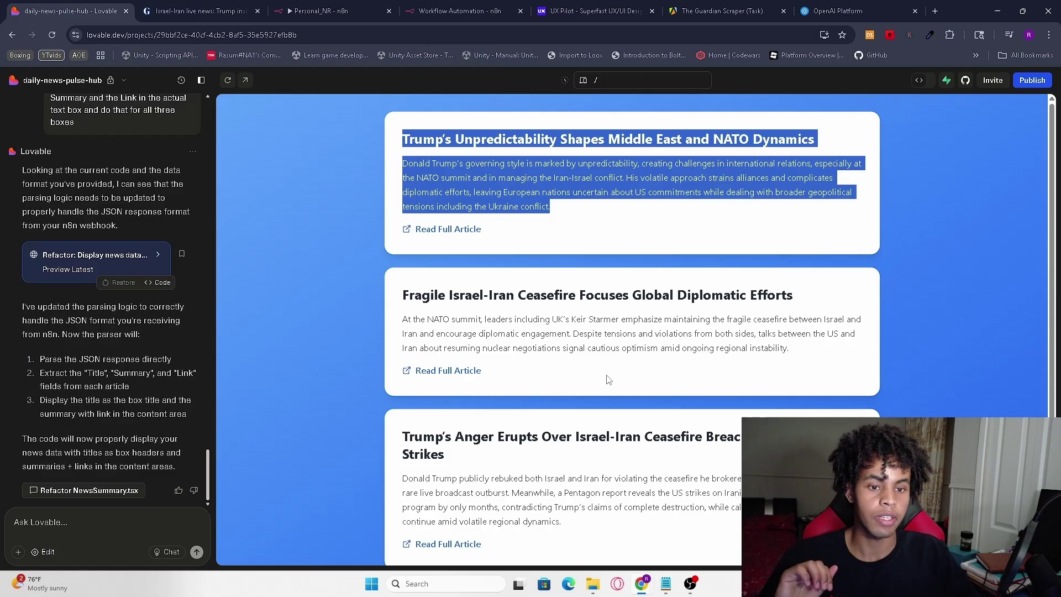
left_click(319, 8)
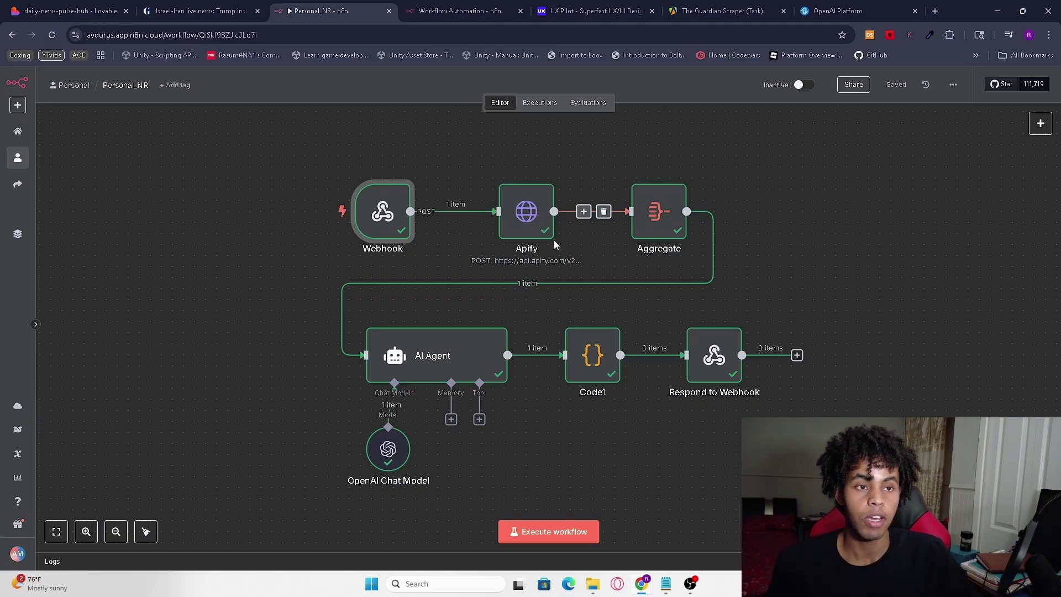
Switch to Apify and search the Apify Store for "The Guardian".
left_click(719, 11)
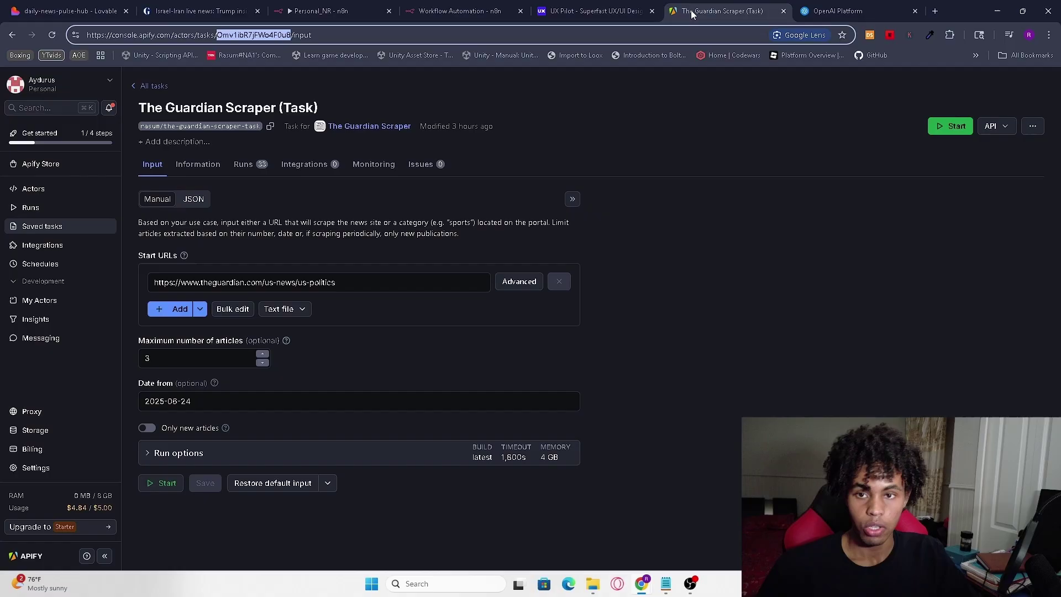
left_click(44, 164)
left_click(599, 165)
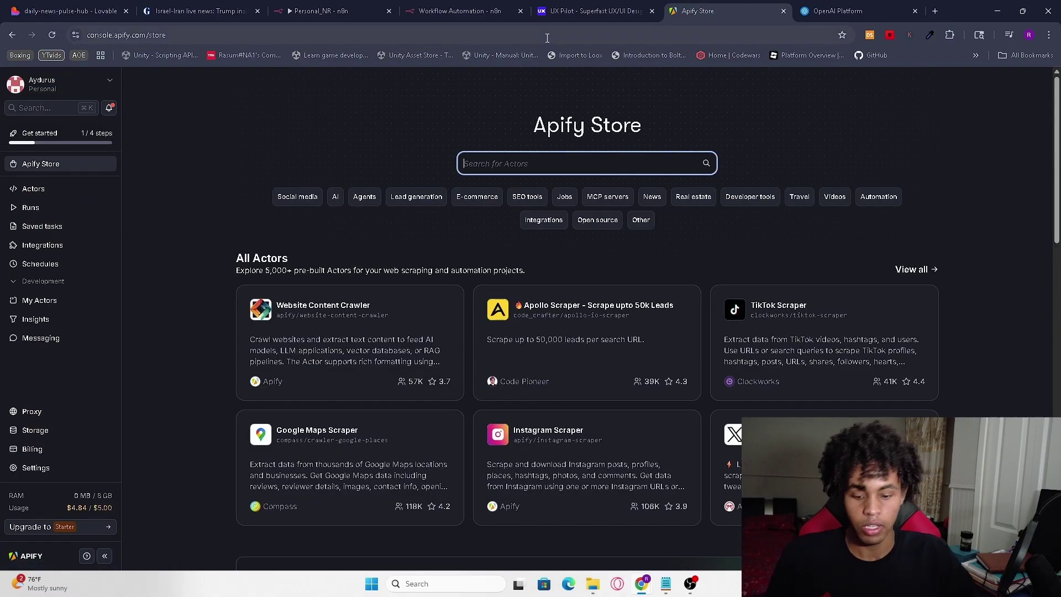
type("g")
key("BackSpace")
type("gu")
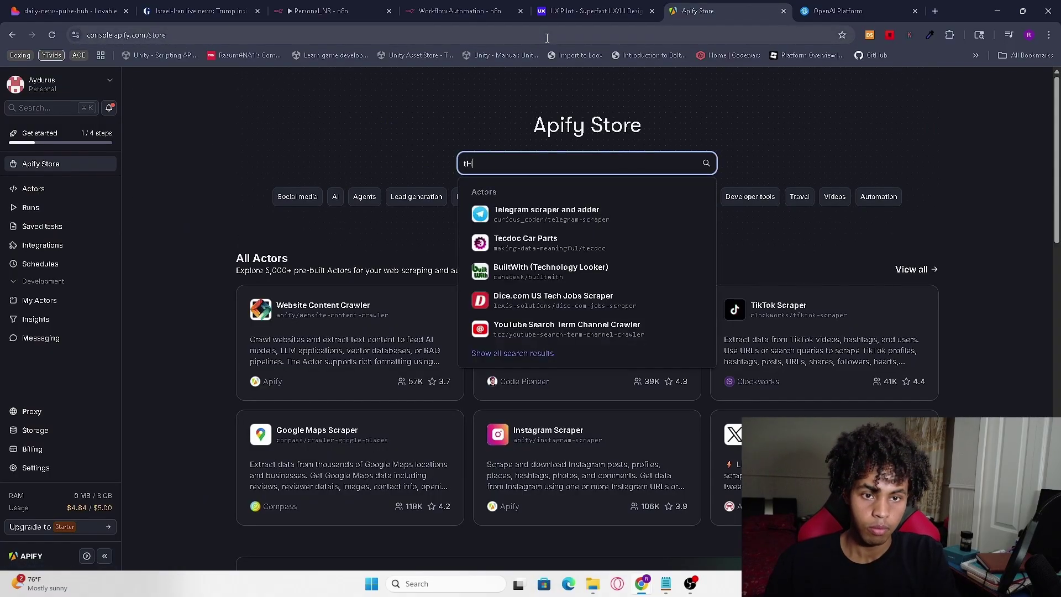
key("BackSpace")
key("BackSpace")
type("The Guardian")
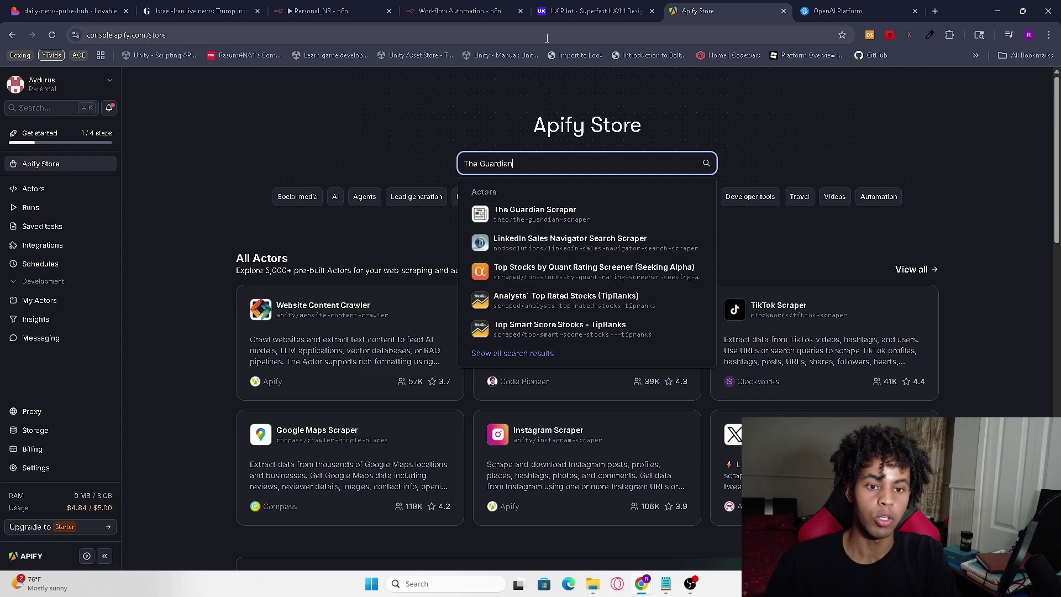
Search the Apify Store for "BBC" instead and clear the search.
key("ctrl+a")
type("BBC")
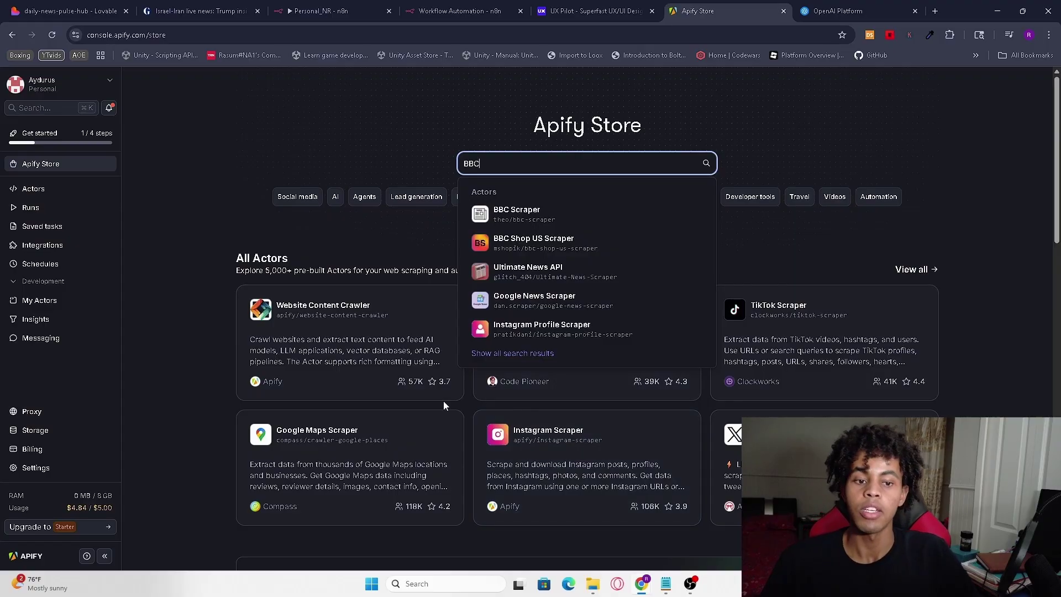
key("ctrl+a")
key("BackSpace")
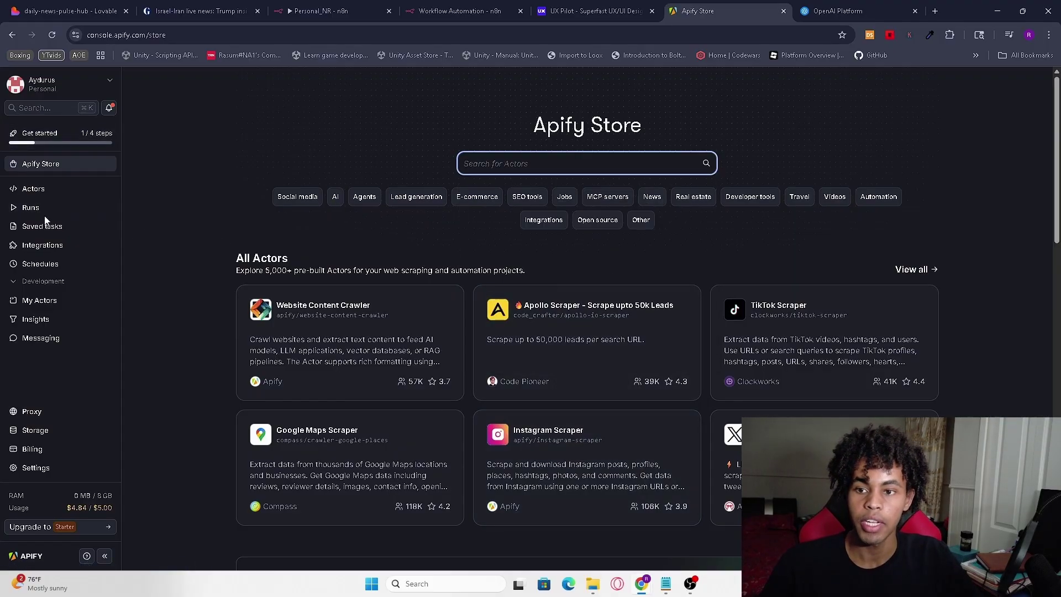
Open the saved The Guardian Scraper task, highlight the task ID in its web address, and return to the Personal_NR workflow in n8n.
left_click(67, 228)
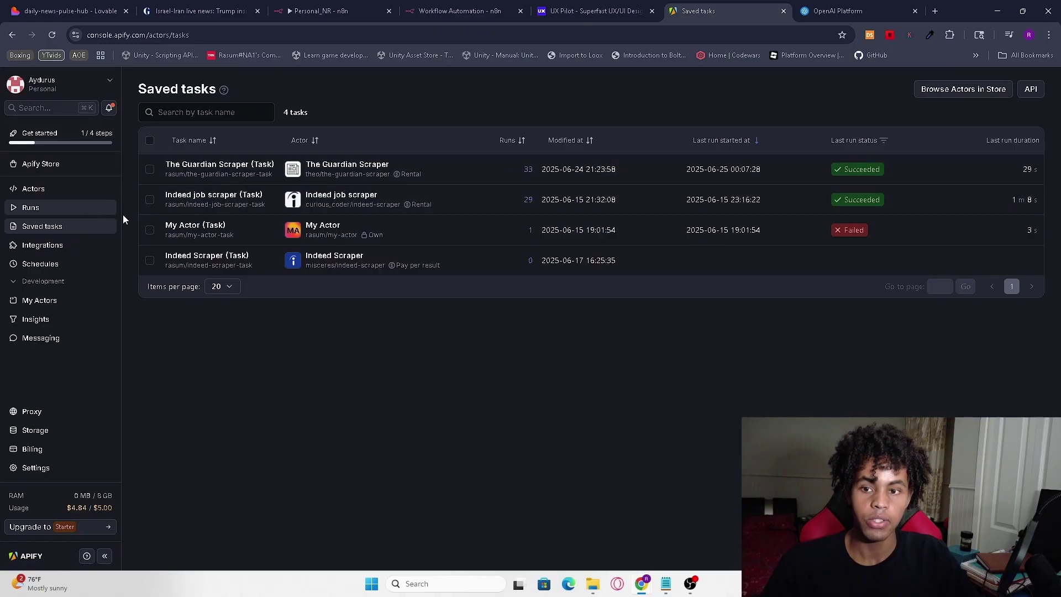
left_click(402, 172)
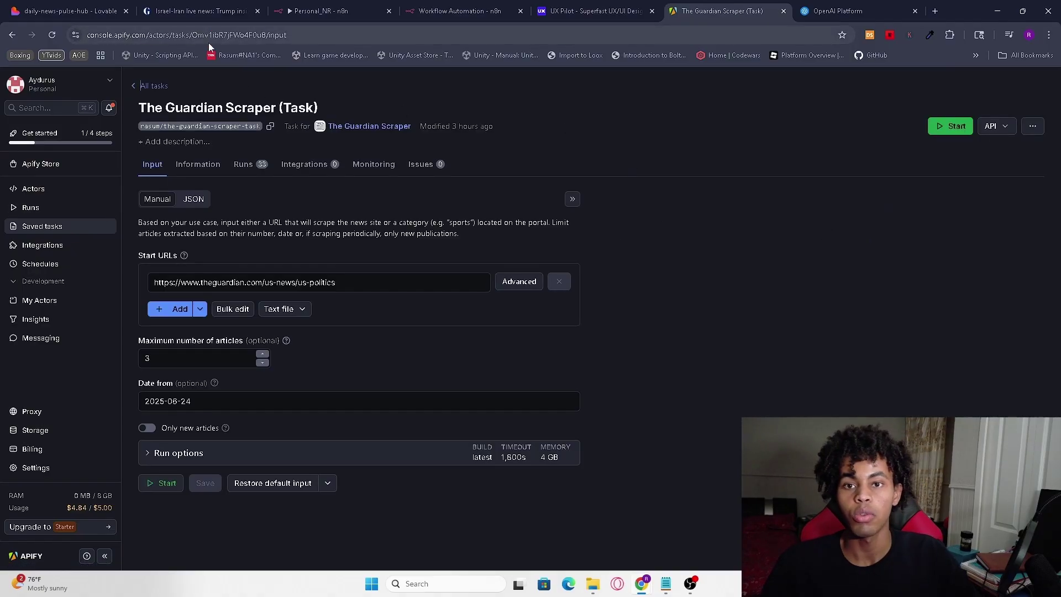
left_click(192, 37)
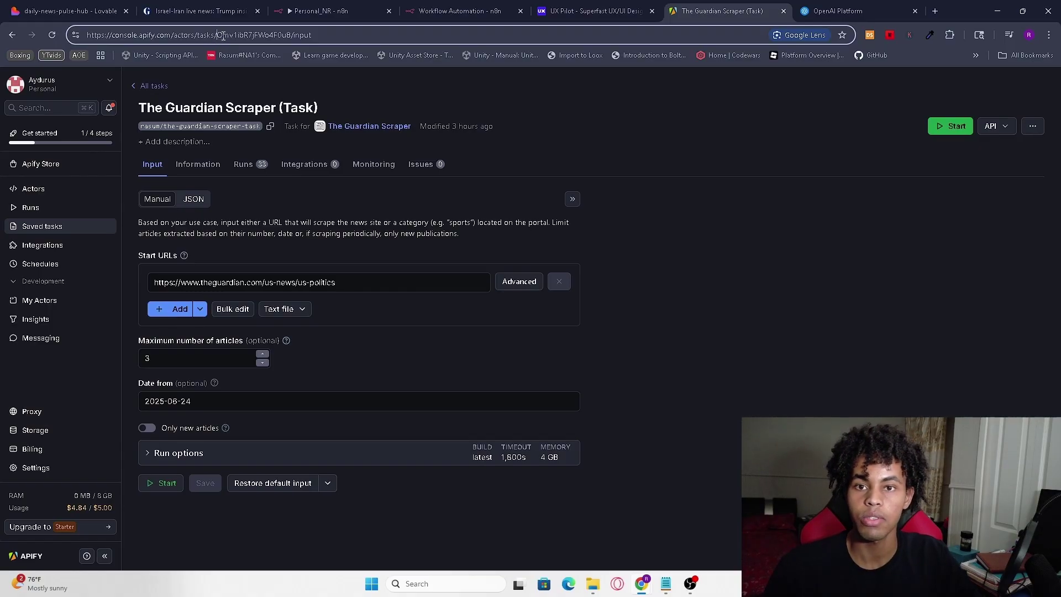
left_click_drag(217, 36, 295, 36)
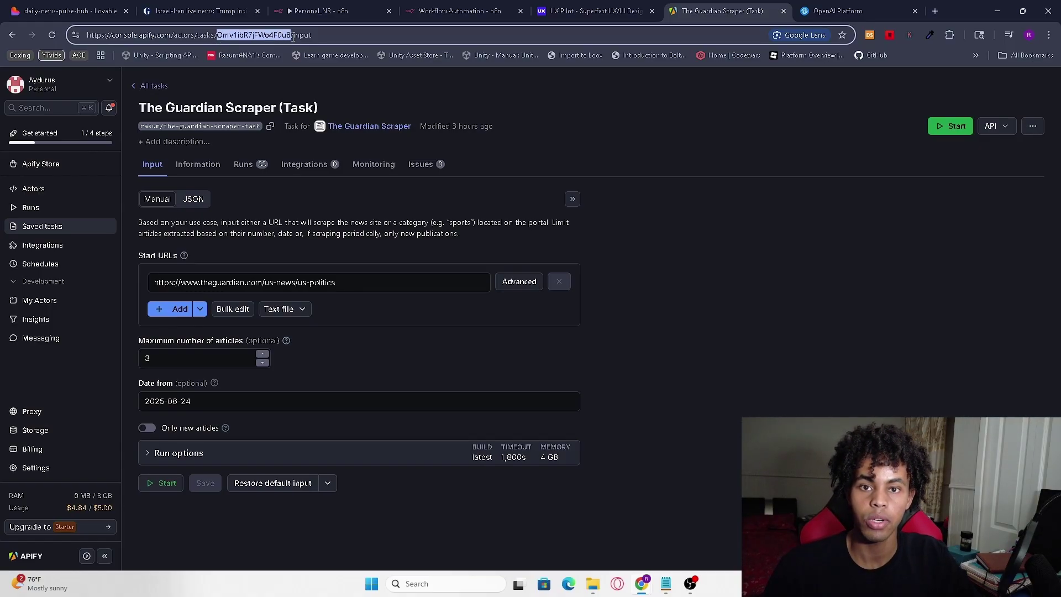
left_click(362, 10)
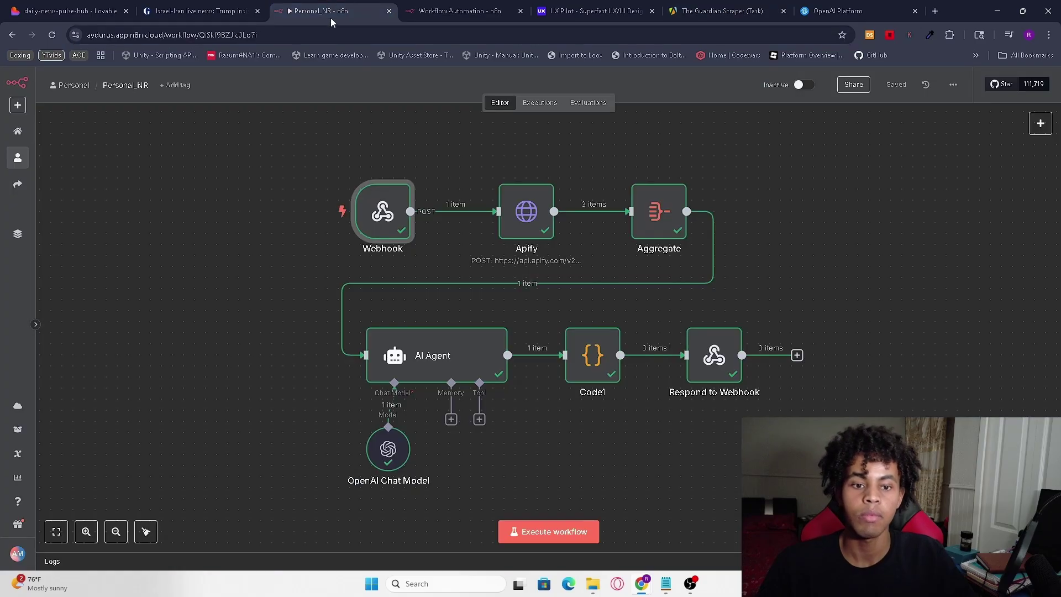
Open the Apify node and highlight the API base address and the task ID in its URL.
double_click(534, 224)
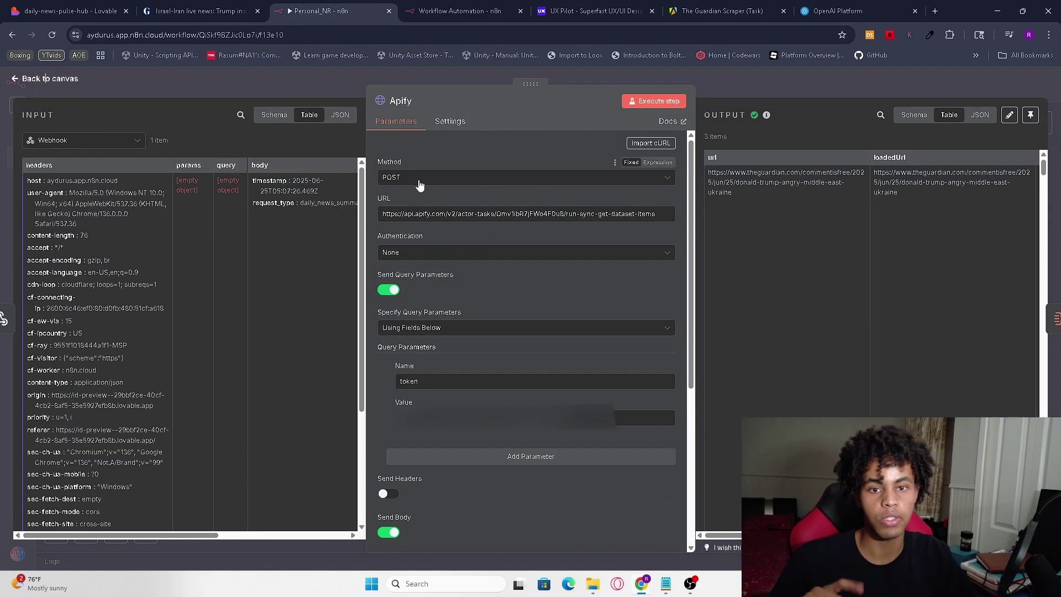
left_click_drag(389, 214, 458, 219)
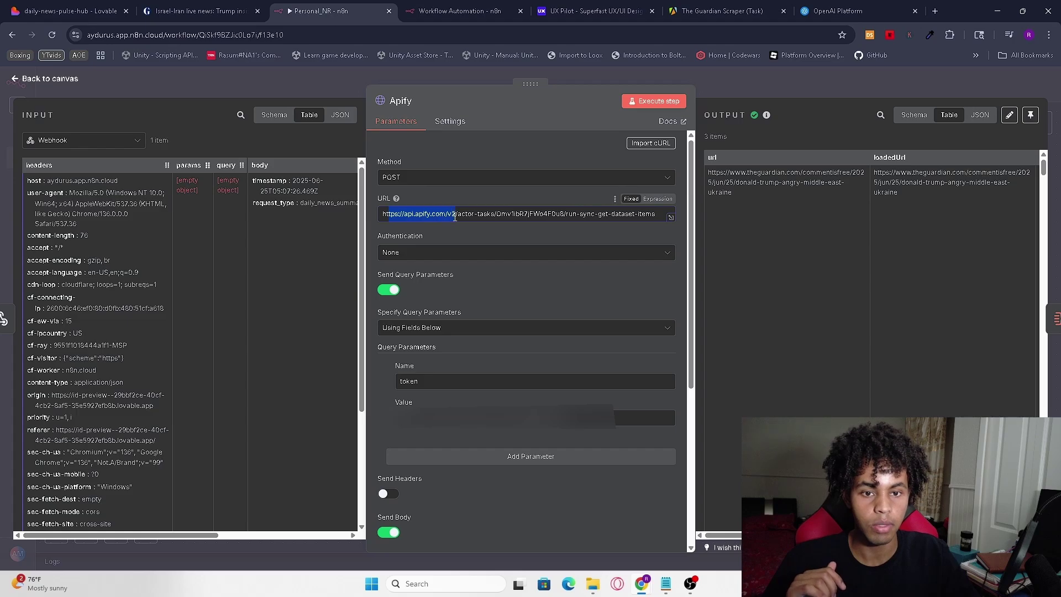
left_click(492, 218)
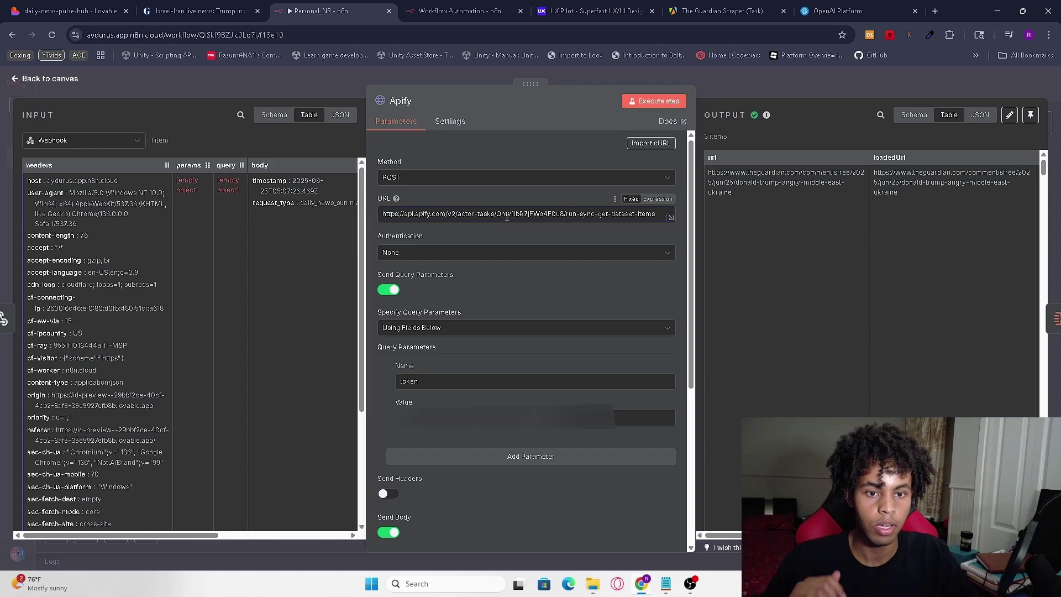
left_click_drag(499, 214, 568, 214)
key("Right")
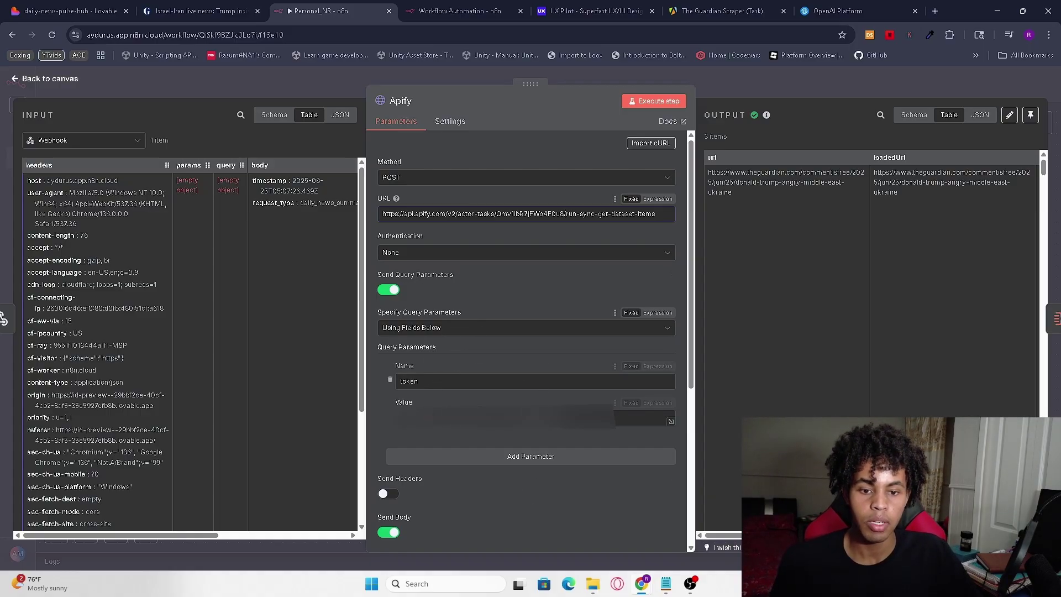
Highlight the token query parameter's name and value in the Apify node, and view the request body settings.
double_click(408, 381)
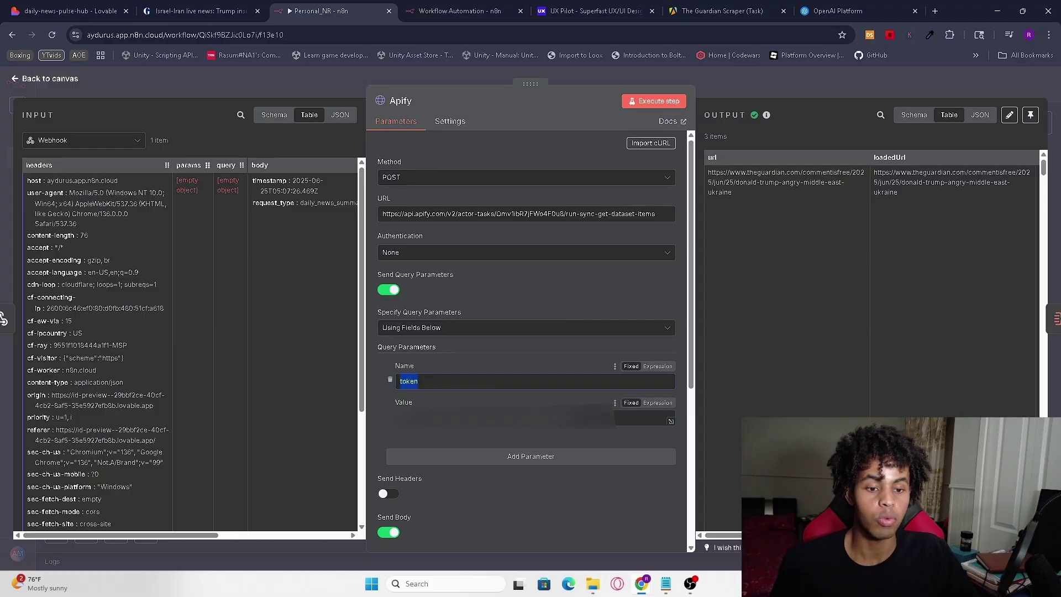
double_click(481, 419)
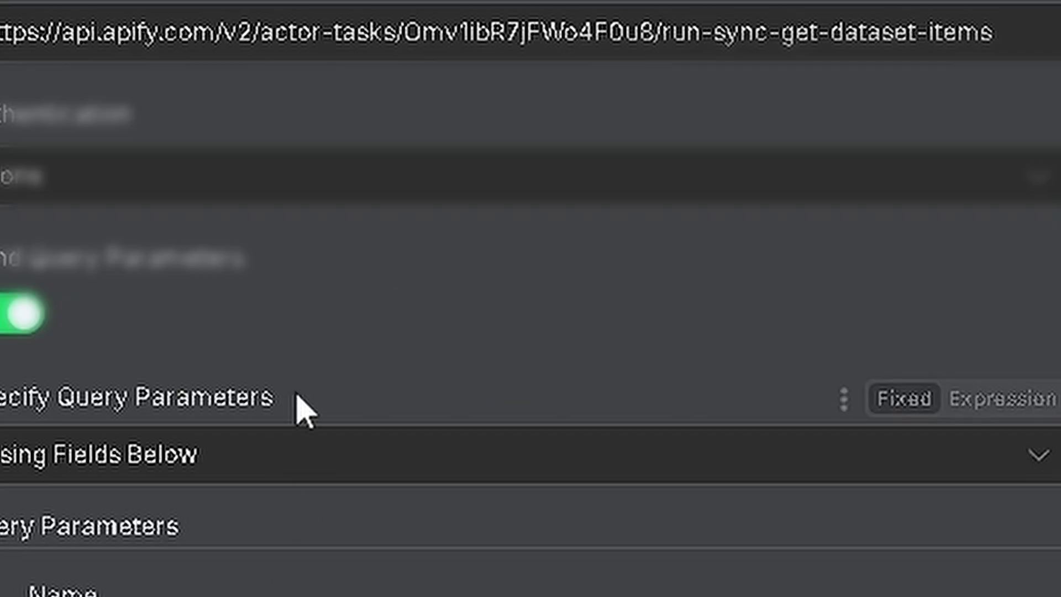
scroll(467, 315, "down", 3)
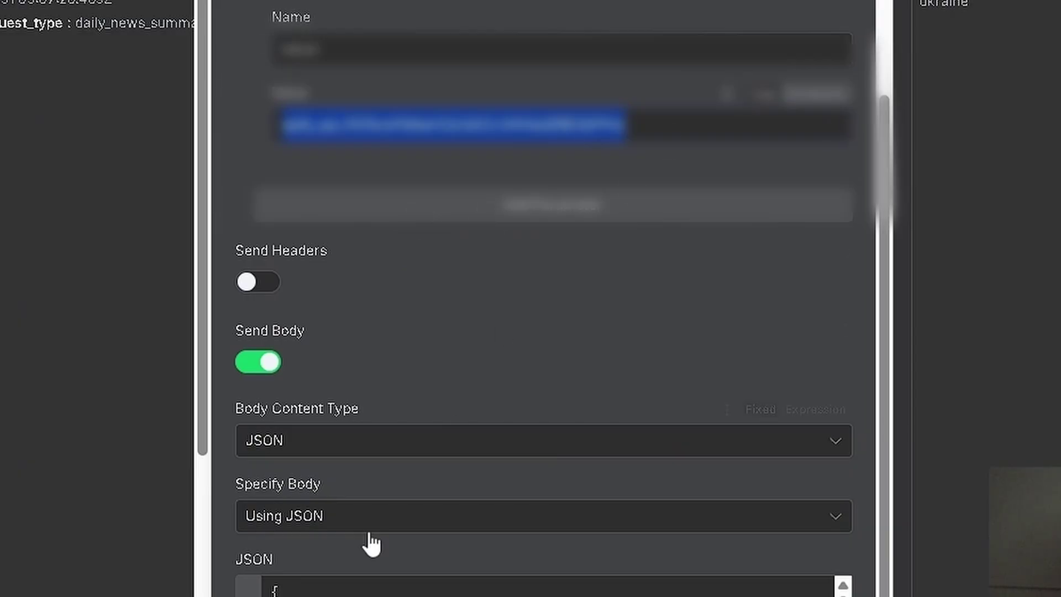
scroll(634, 357, "down", 2)
scroll(446, 406, "up", 2)
scroll(492, 327, "down", 3)
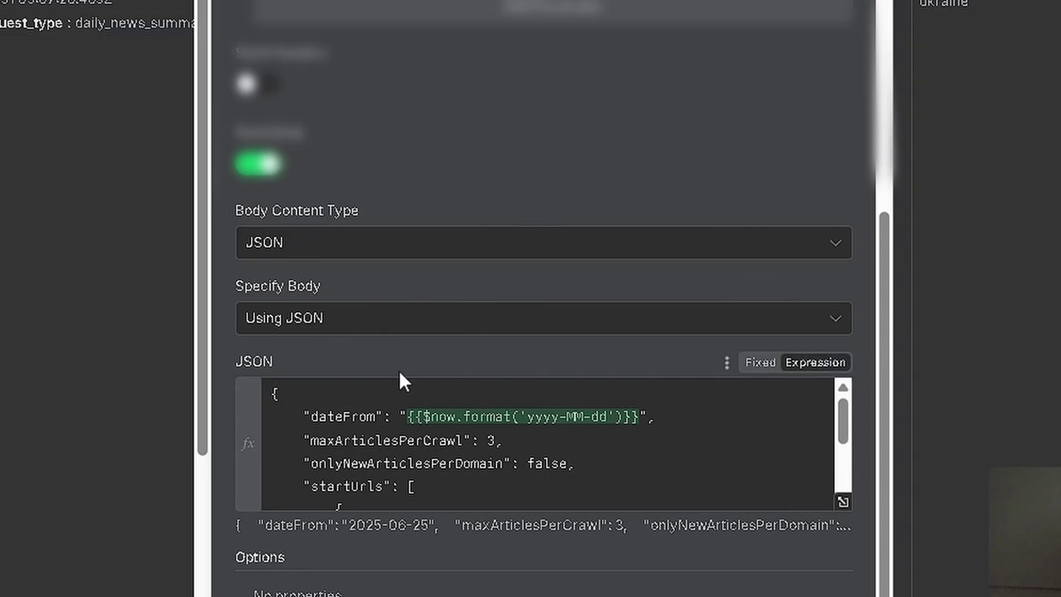
Review the Apify node's JSON request body from the dateFrom expression through to the start URL and method.
left_click(362, 329)
left_click(409, 415)
scroll(450, 451, "down", 3)
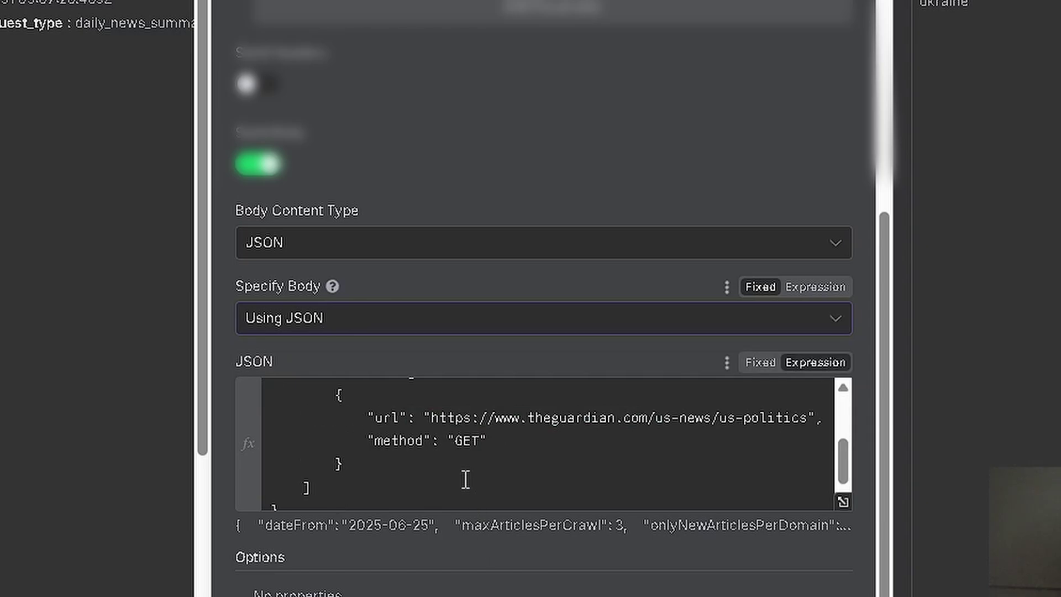
scroll(461, 480, "up", 3)
scroll(459, 484, "down", 3)
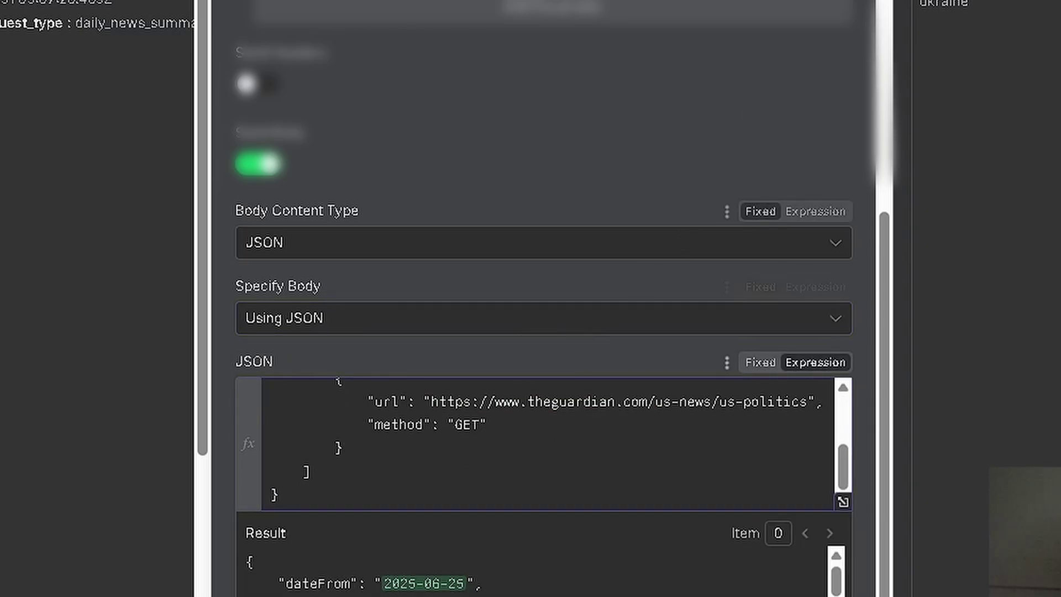
Switch to Apify, reopen the saved The Guardian Scraper task, show its input as JSON and select all of the code.
left_click(677, 21)
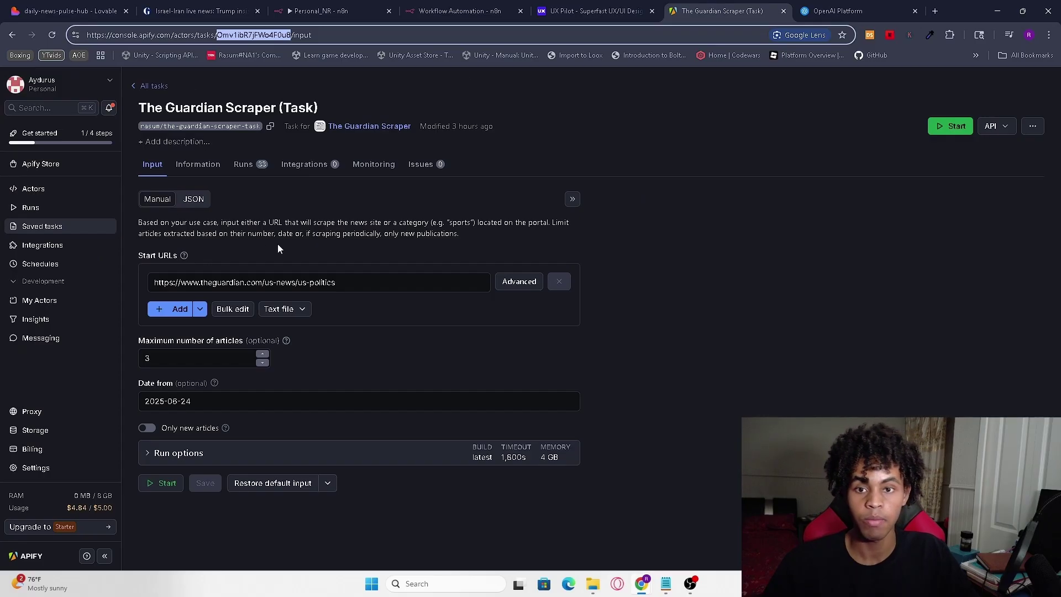
left_click(53, 228)
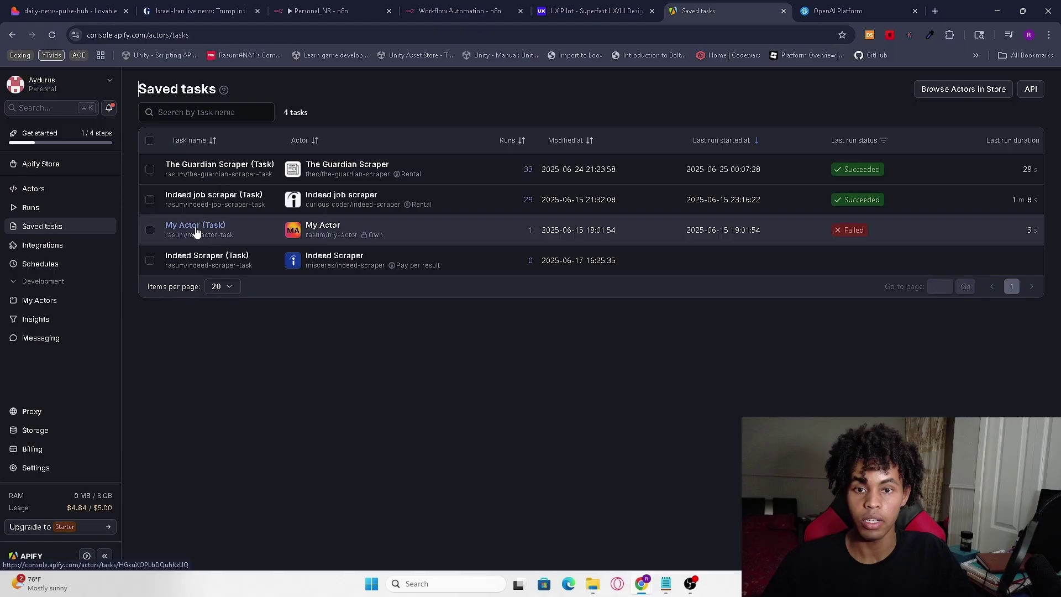
left_click(237, 169)
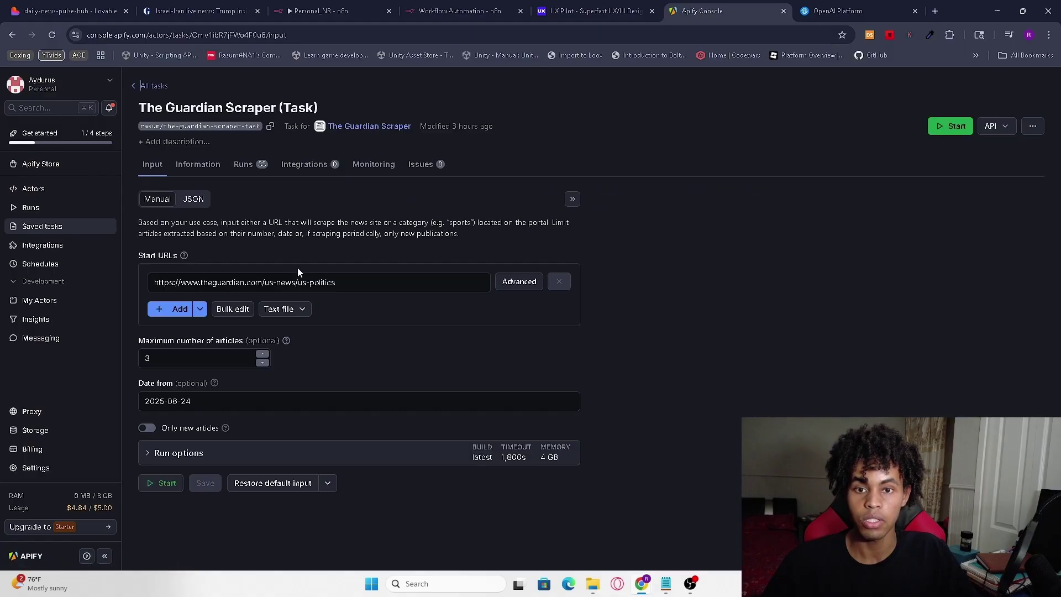
left_click(194, 203)
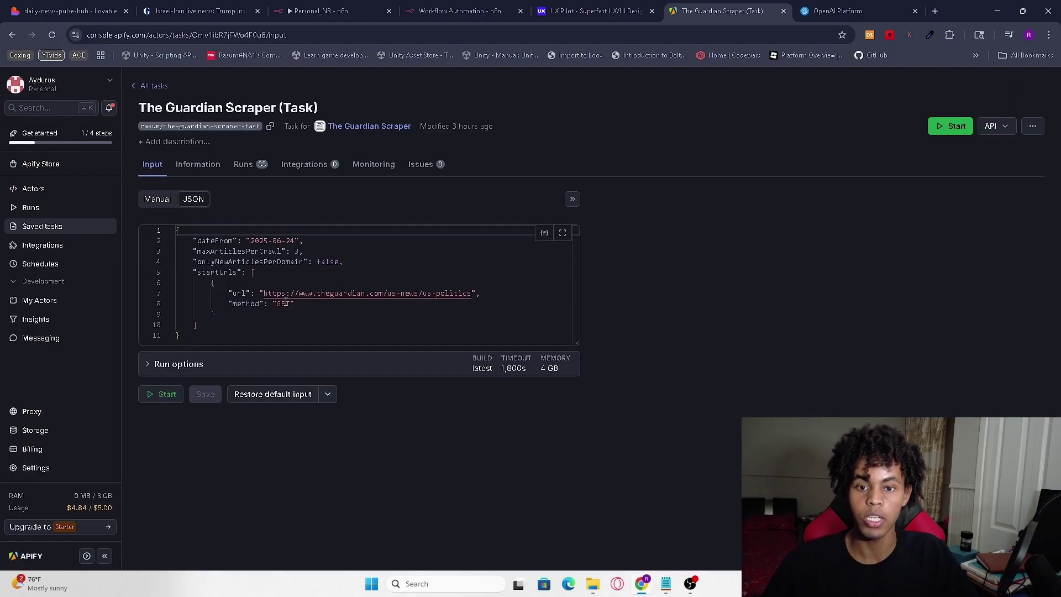
left_click(294, 325)
key("ctrl+a")
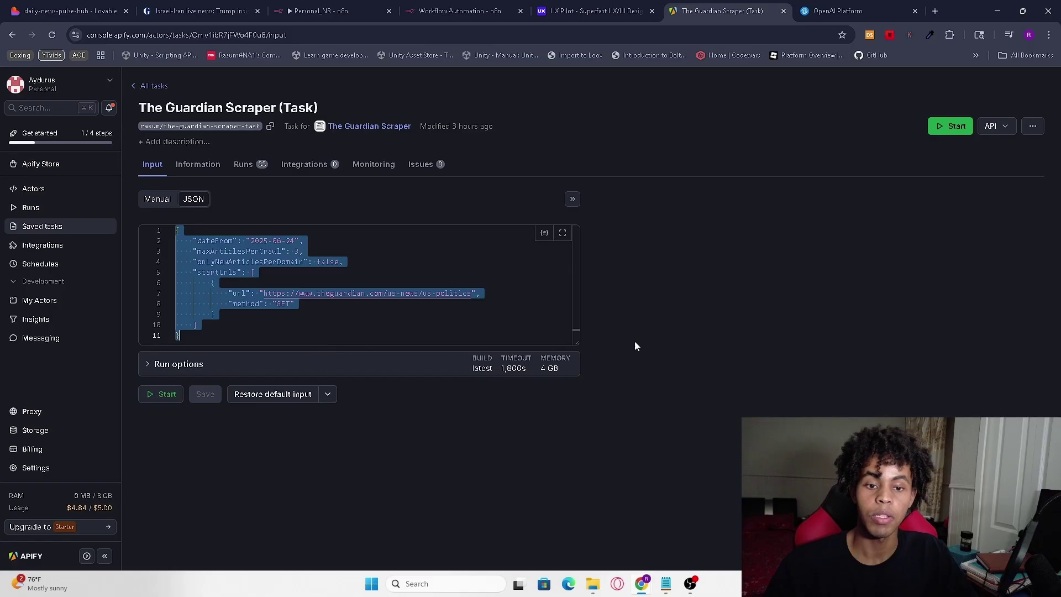
left_click(662, 346)
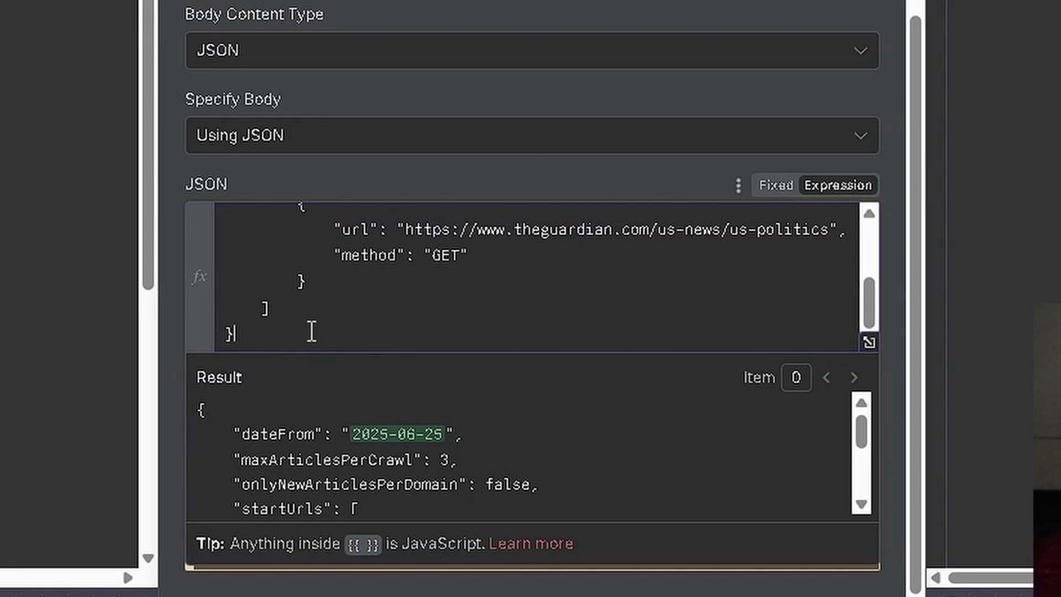
Paste the scraper task's JSON below the existing body in n8n's Apify node, and undo the paste.
key("Return")
scroll(303, 320, "up", 3)
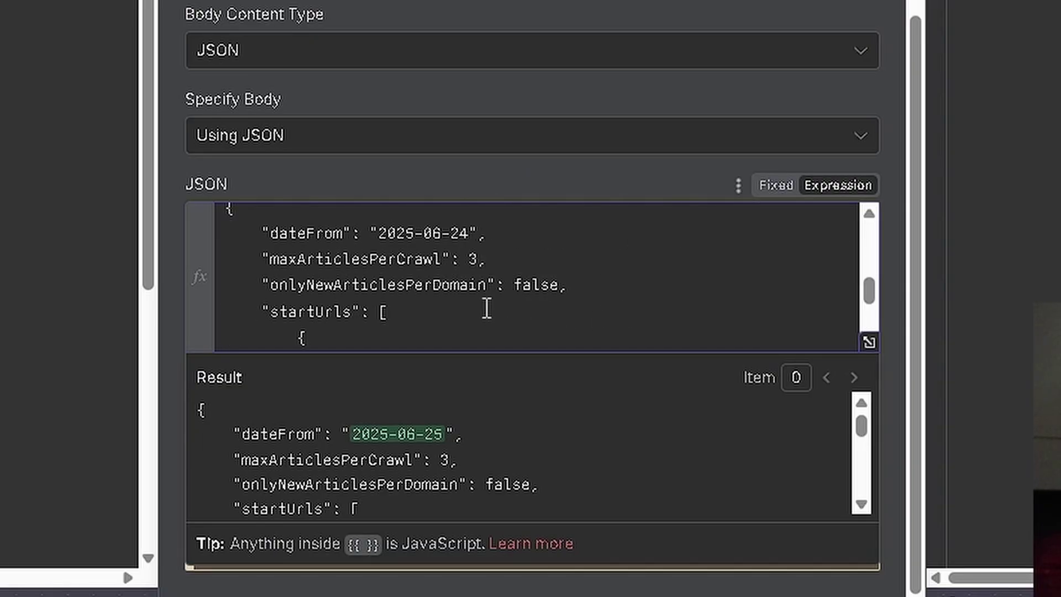
key("ctrl+z")
scroll(486, 332, "up", 5)
scroll(505, 372, "down", 2)
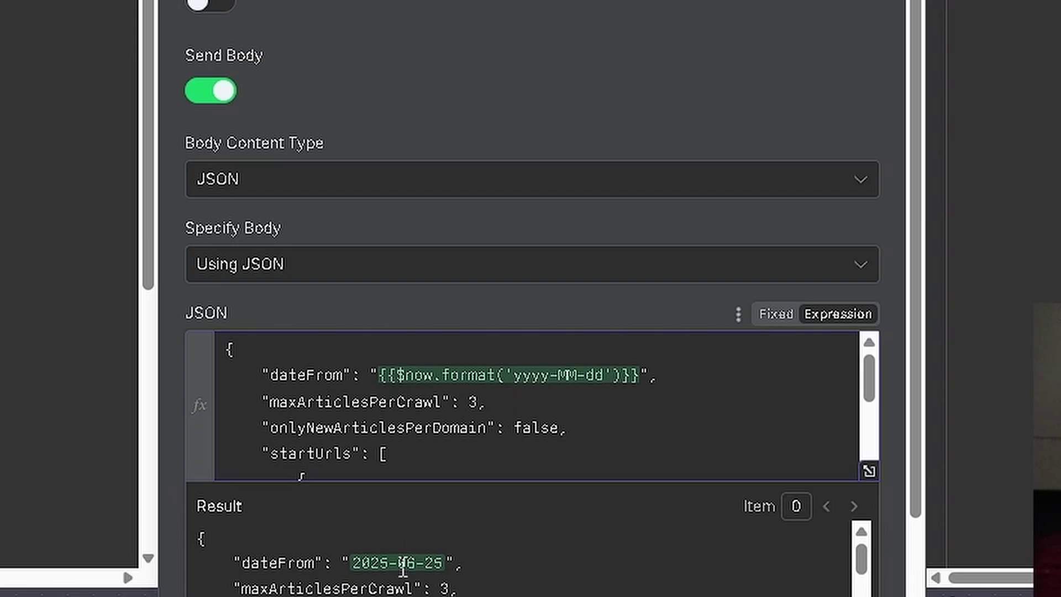
scroll(516, 366, "down", 3)
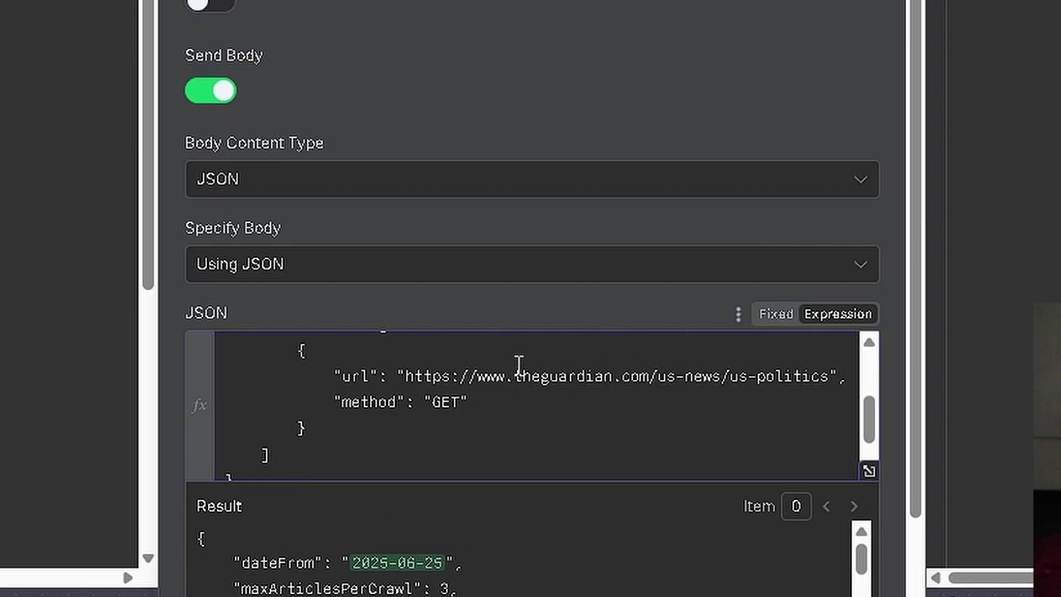
scroll(497, 398, "up", 3)
scroll(494, 387, "down", 3)
left_click_drag(407, 377, 807, 362)
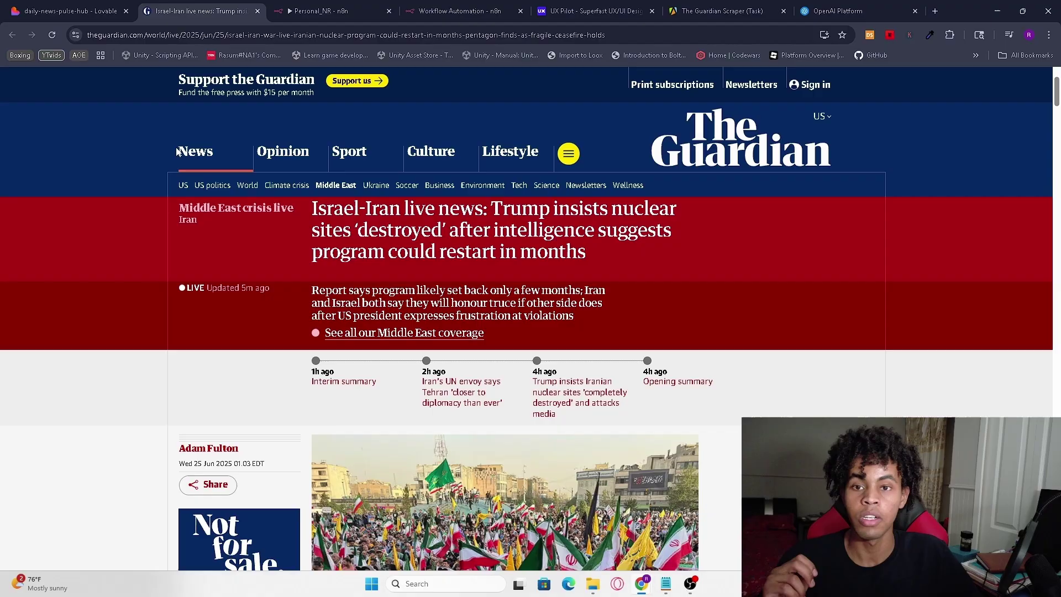
View the News front page on the Guardian website, and return to the Personal_NR workflow canvas in n8n.
left_click(201, 174)
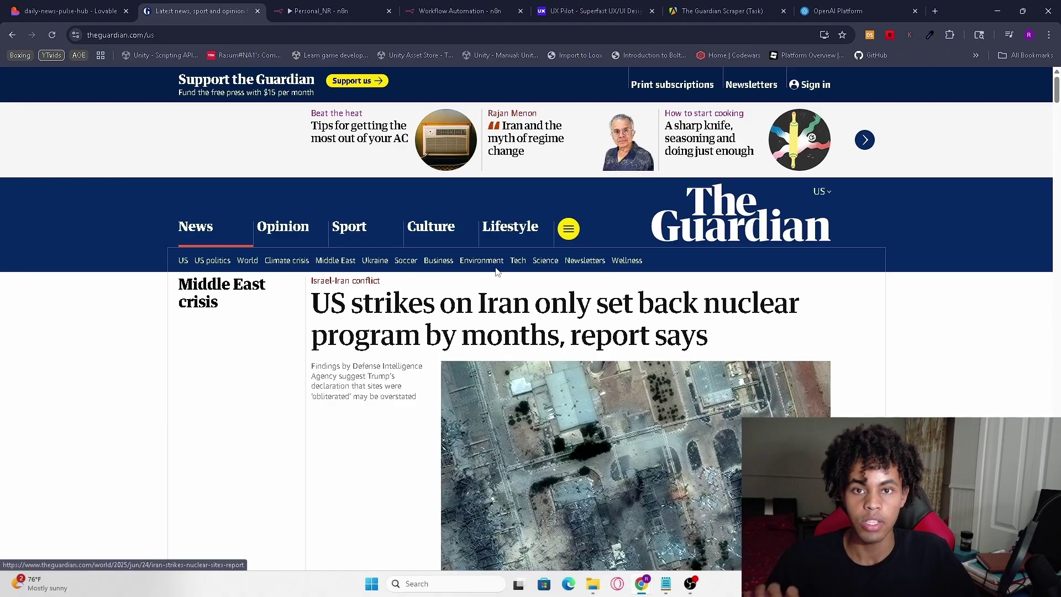
left_click(321, 10)
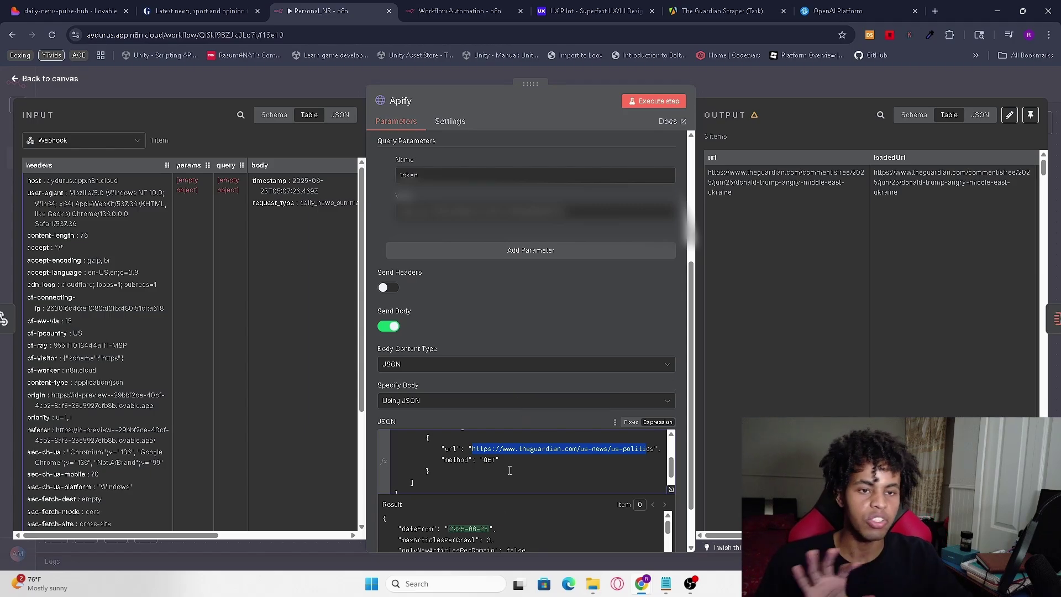
scroll(543, 481, "up", 2)
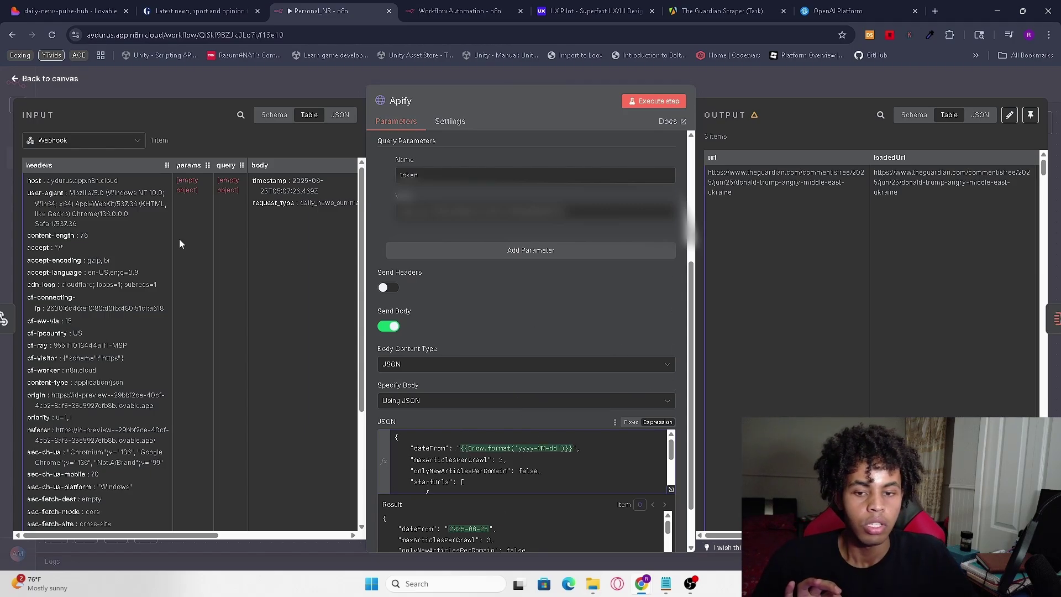
left_click(53, 80)
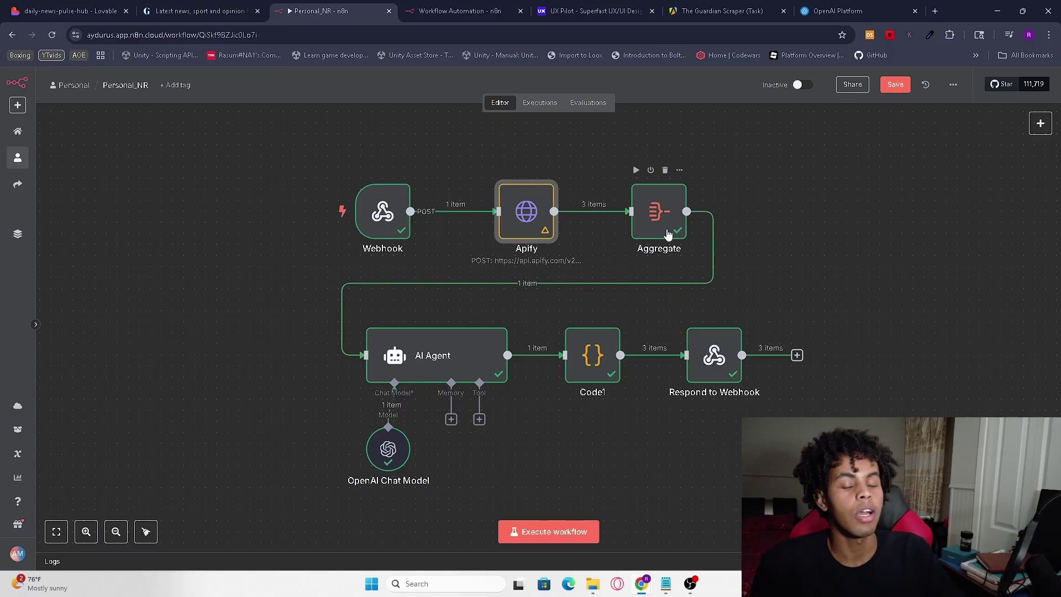
Open the Aggregate node, highlight its combined output data, and return to the canvas.
double_click(652, 209)
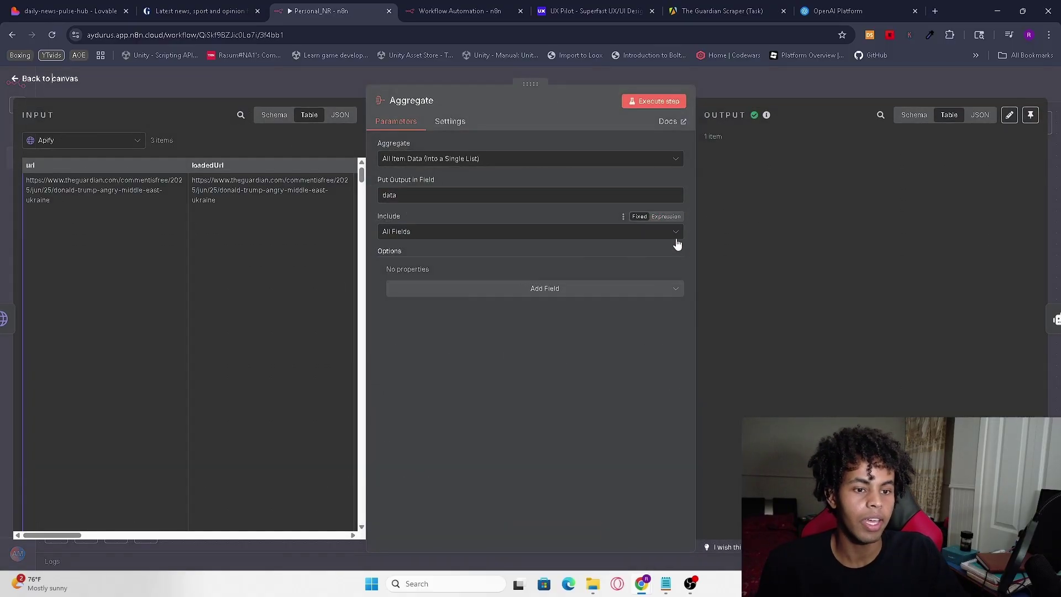
triple_click(794, 200)
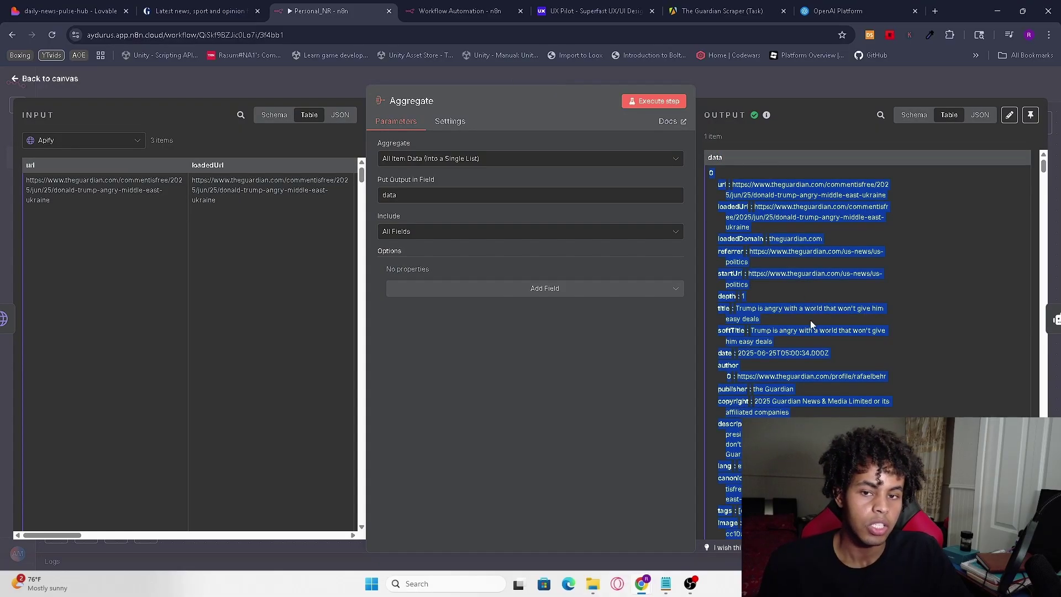
left_click(42, 78)
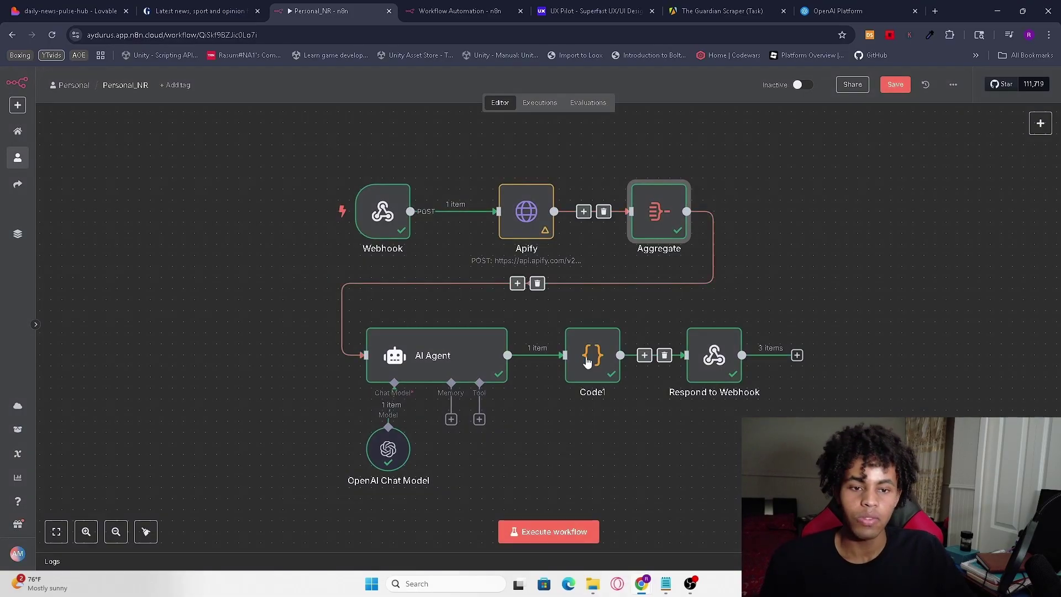
Open the AI Agent node, look through its input data for the article text, and highlight {{ $json.data[0].text }} in the user prompt.
mouse_move(417, 362)
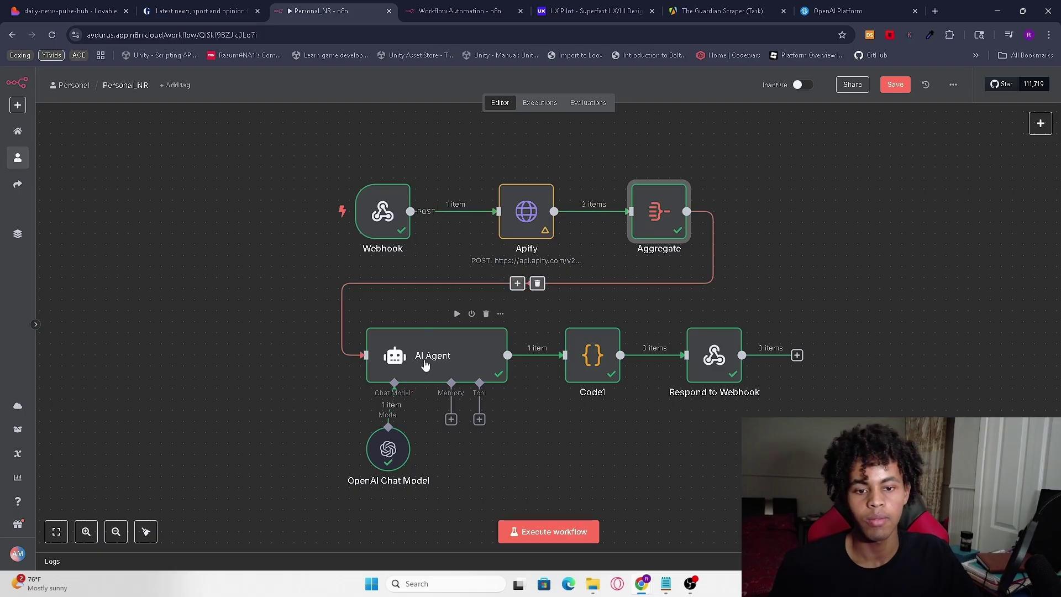
mouse_move(408, 380)
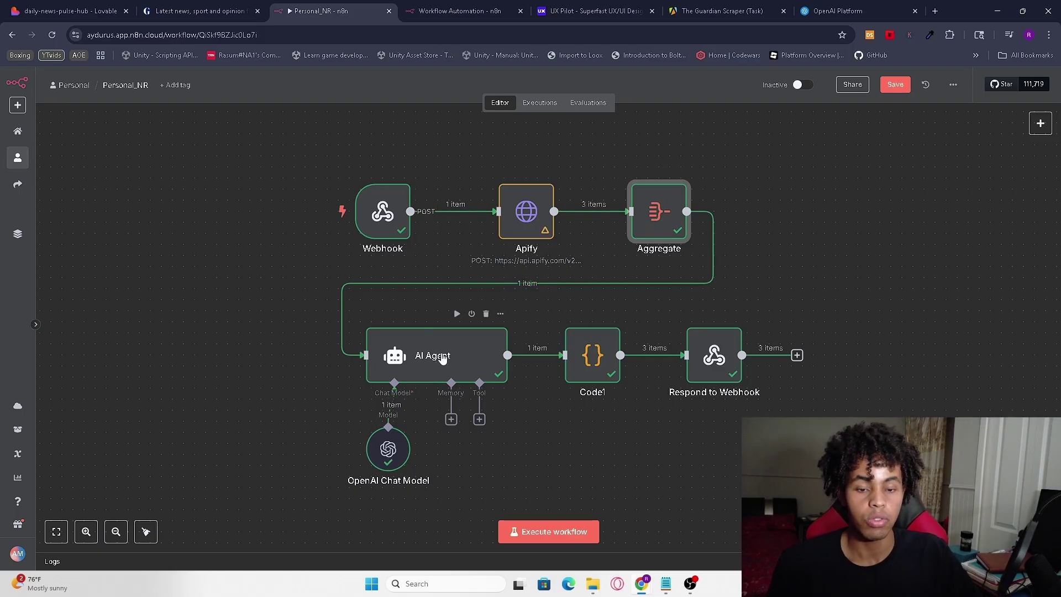
left_click(460, 364)
double_click(460, 363)
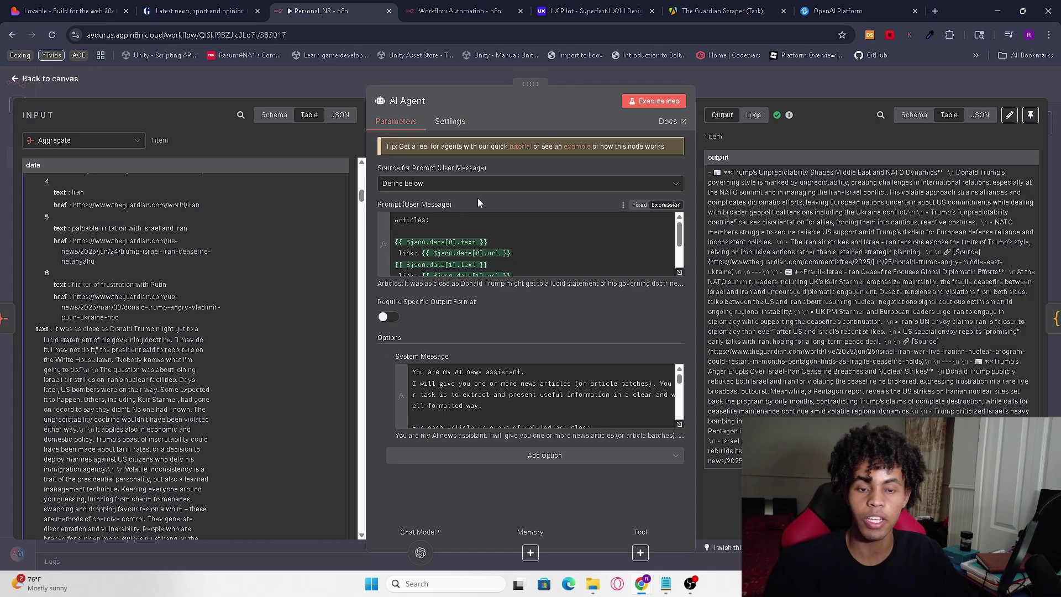
scroll(272, 263, "down", 15)
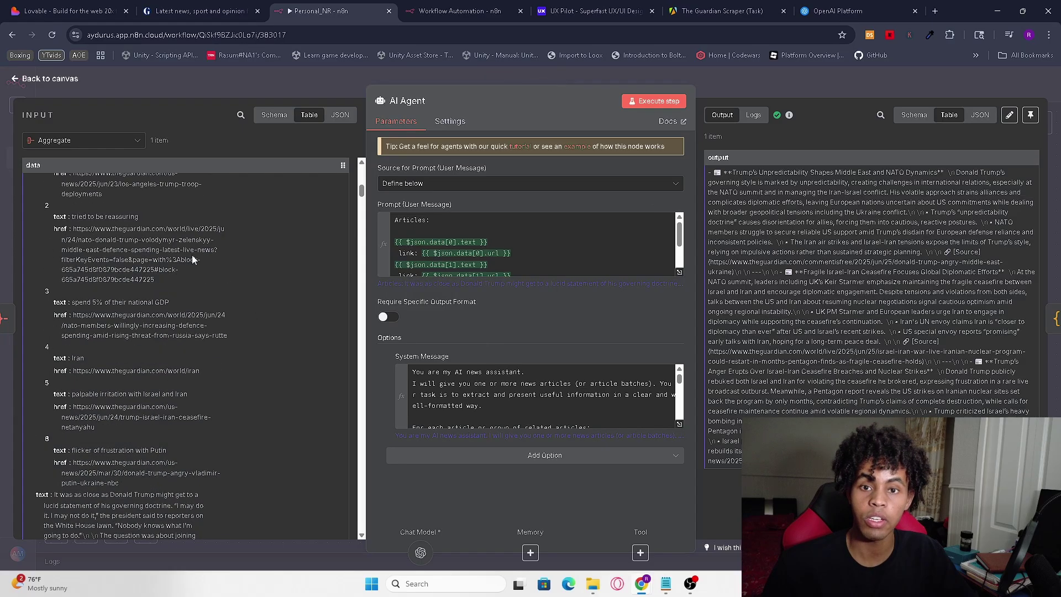
scroll(176, 316, "down", 1)
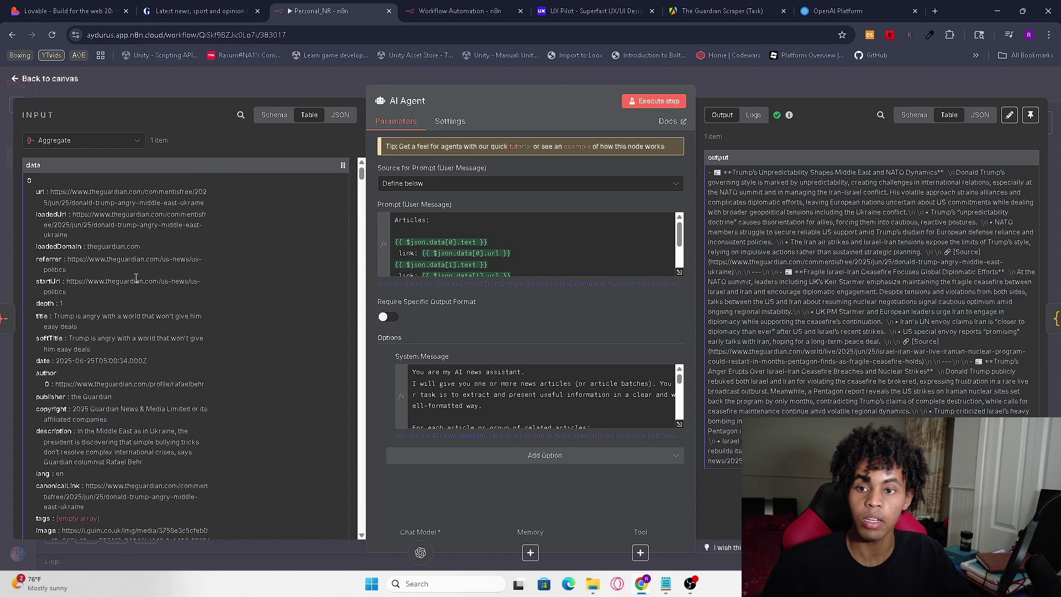
scroll(113, 325, "down", 1)
scroll(112, 324, "down", 7)
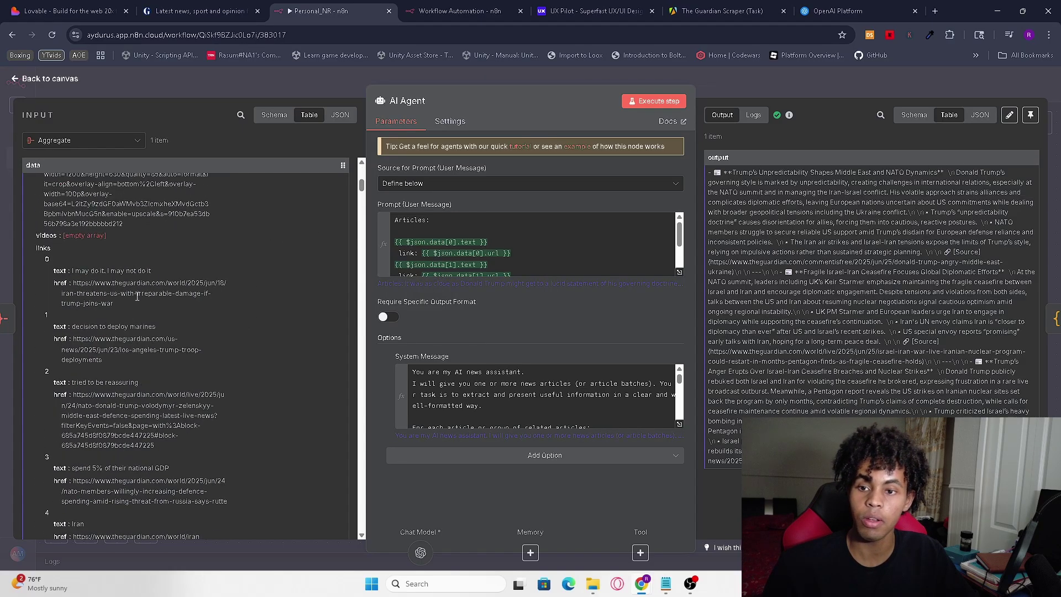
scroll(107, 274, "down", 1)
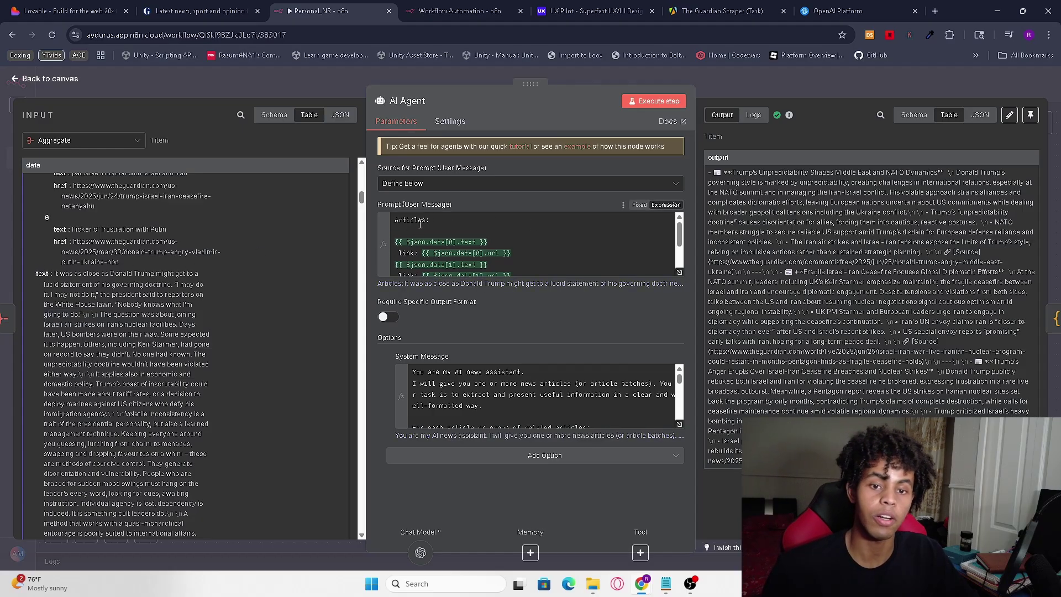
left_click_drag(504, 243, 419, 248)
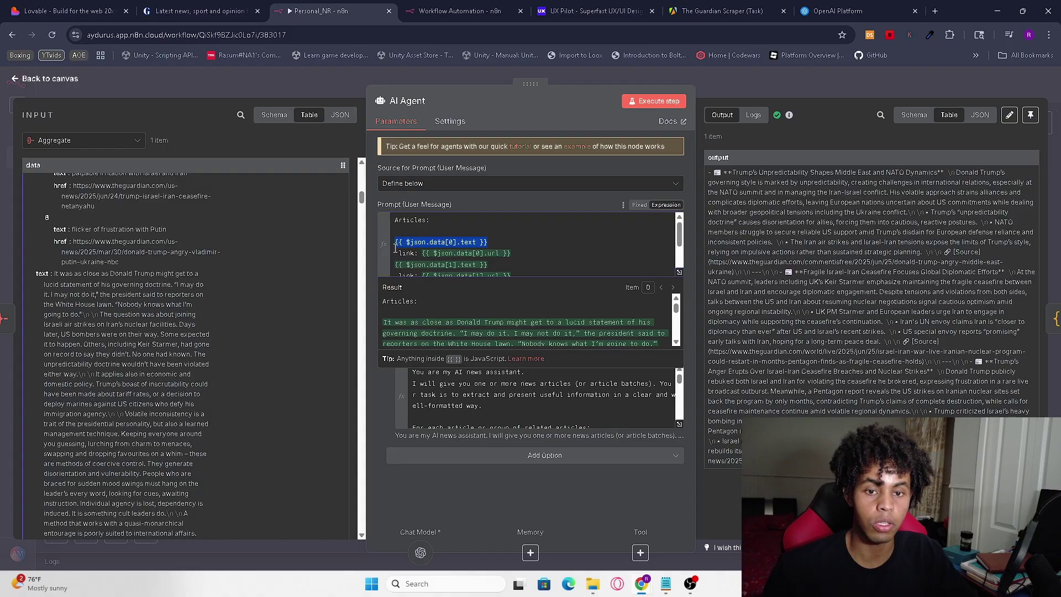
Insert the first article's text field on the line below "Articles:" in the user prompt, and change its data index to 1.
left_click(521, 249)
left_click(483, 229)
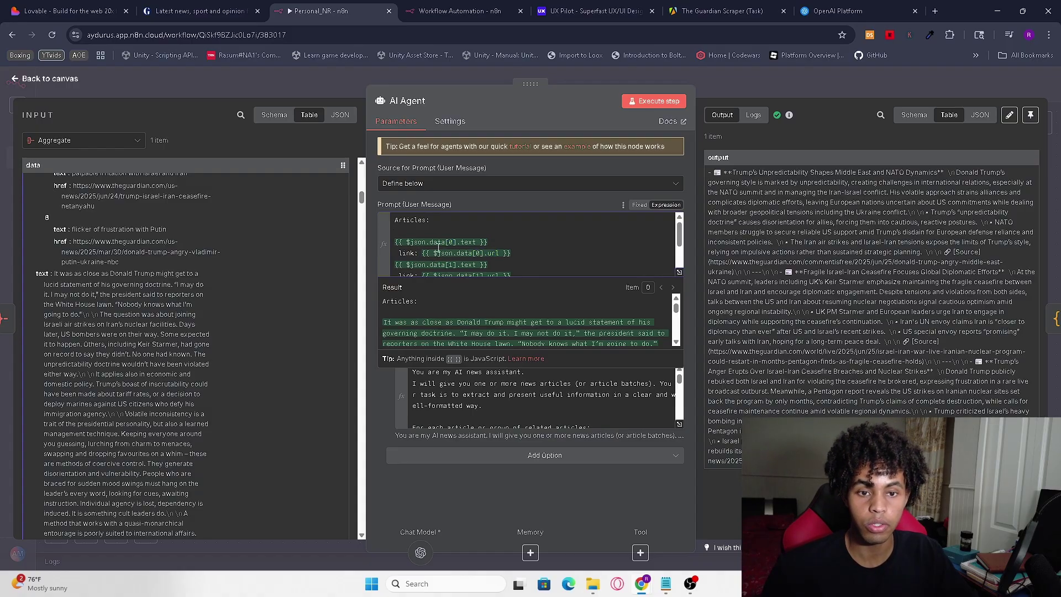
left_click_drag(35, 273, 473, 239)
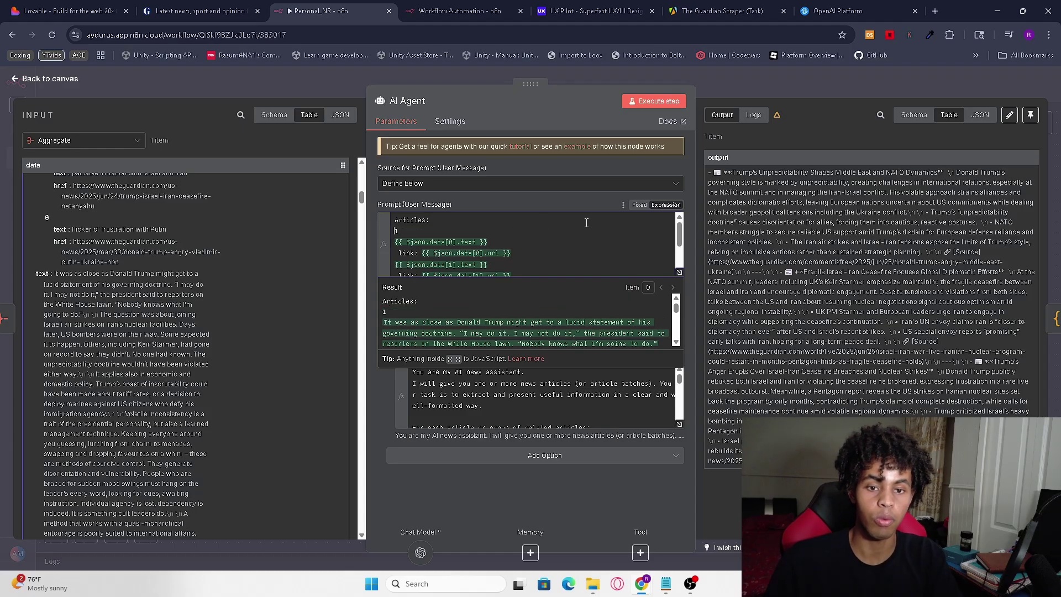
left_click(460, 242)
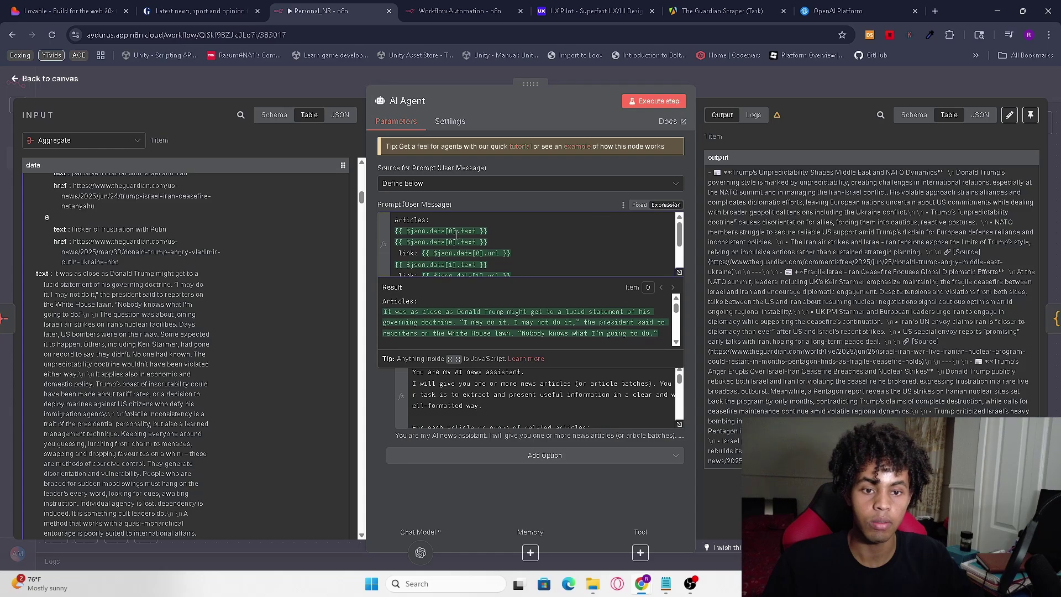
key("BackSpace")
type("1")
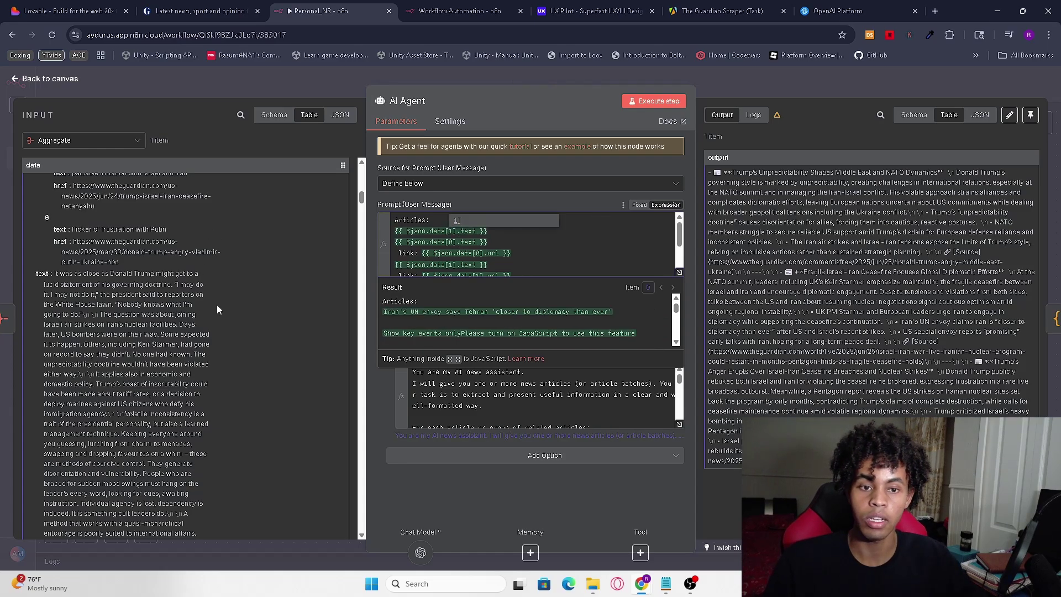
Look through the Aggregate input data for the second article's text.
scroll(126, 431, "down", 5)
scroll(126, 431, "down", 5)
left_click_drag(362, 244, 358, 320)
scroll(268, 338, "down", 10)
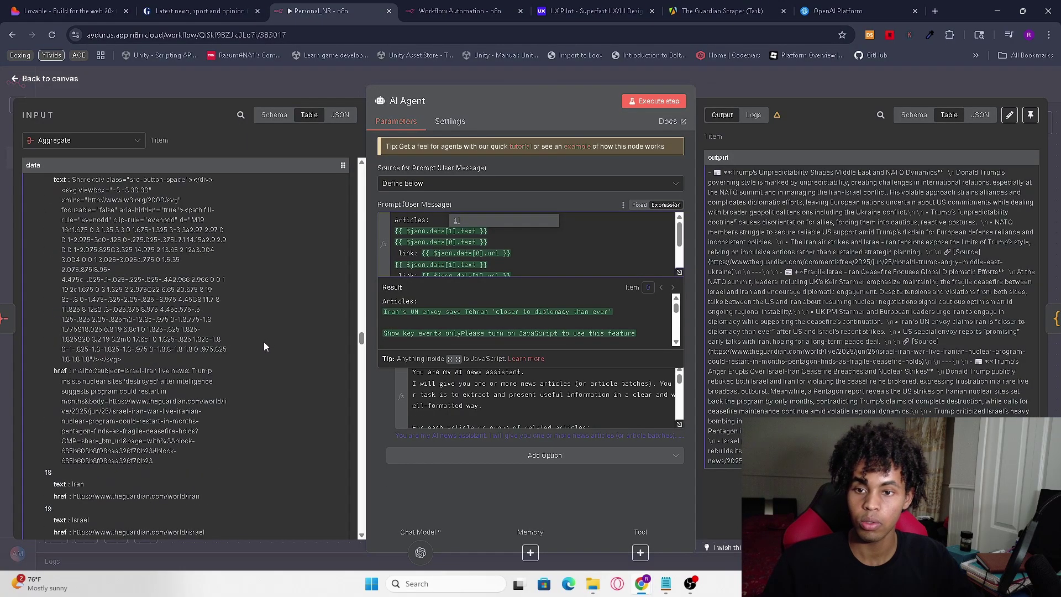
scroll(243, 337, "down", 15)
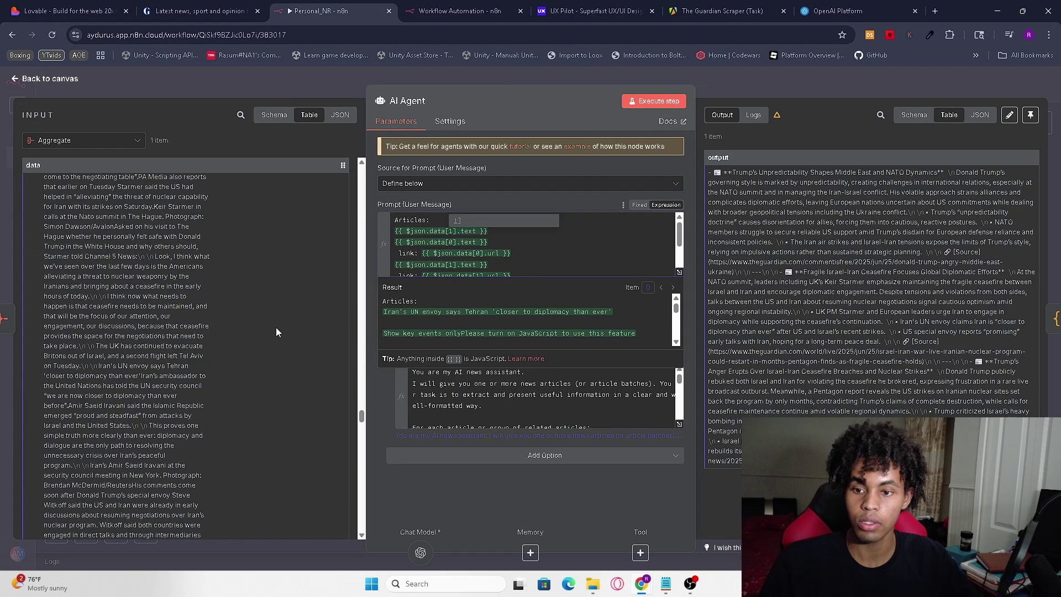
scroll(41, 309, "up", 3)
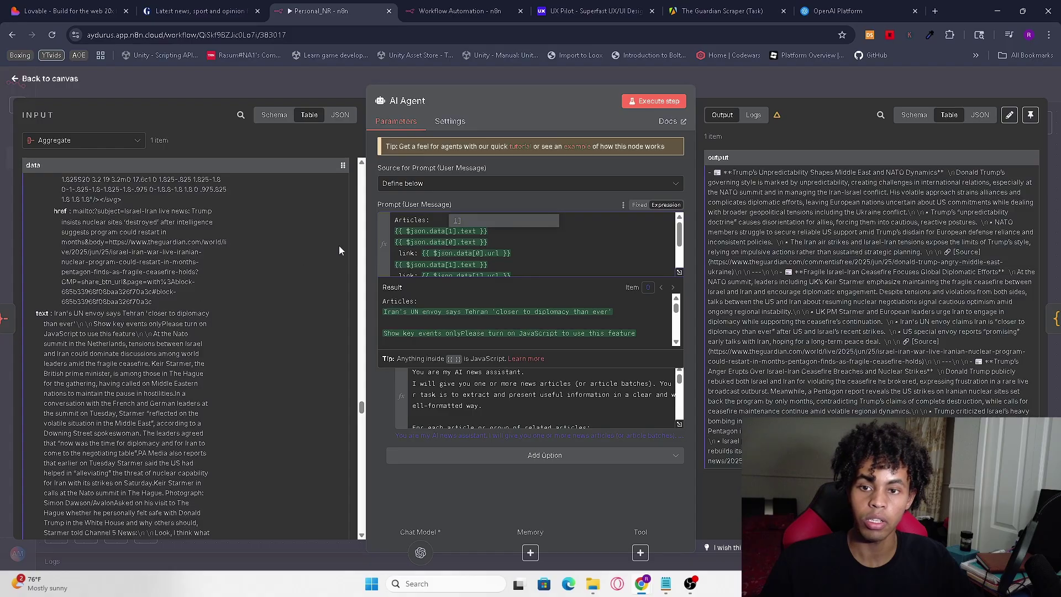
scroll(362, 407, "down", 10)
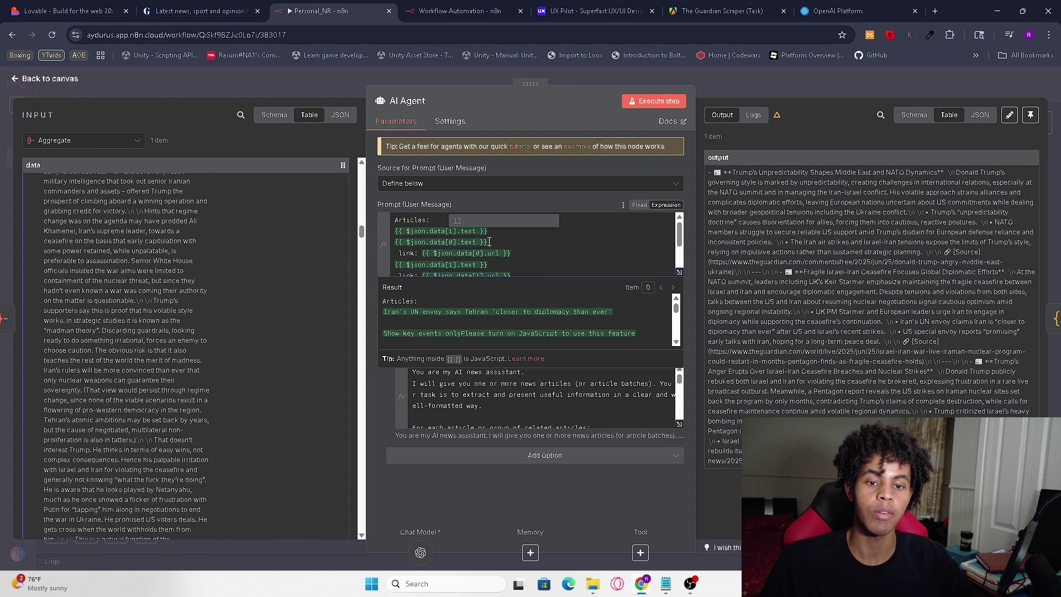
Delete the extra {{ $json.data[1].text }} expression directly below "Articles:" in the user prompt.
left_click_drag(487, 231, 394, 231)
key("BackSpace")
key("BackSpace")
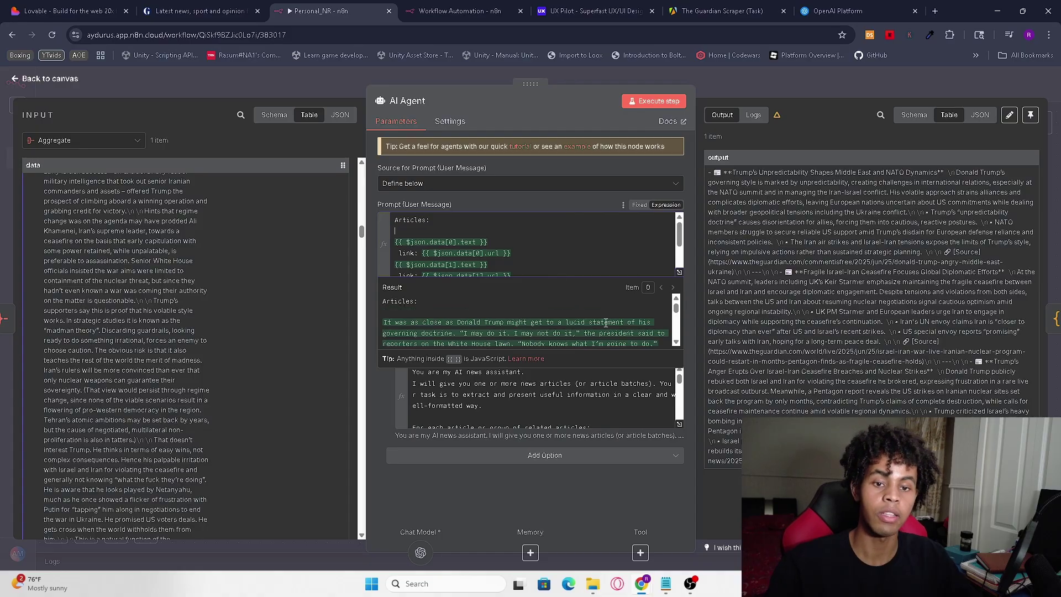
Expand the AI Agent's system message and highlight its 1-2 sentence summary instruction and the summary and source lines of the format.
left_click(679, 423)
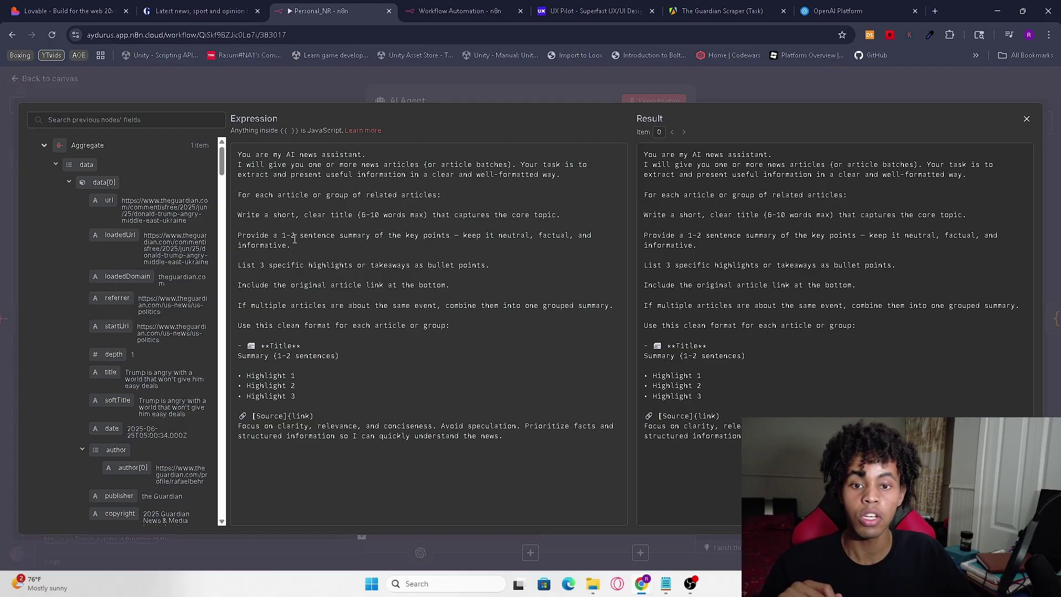
left_click_drag(302, 237, 299, 255)
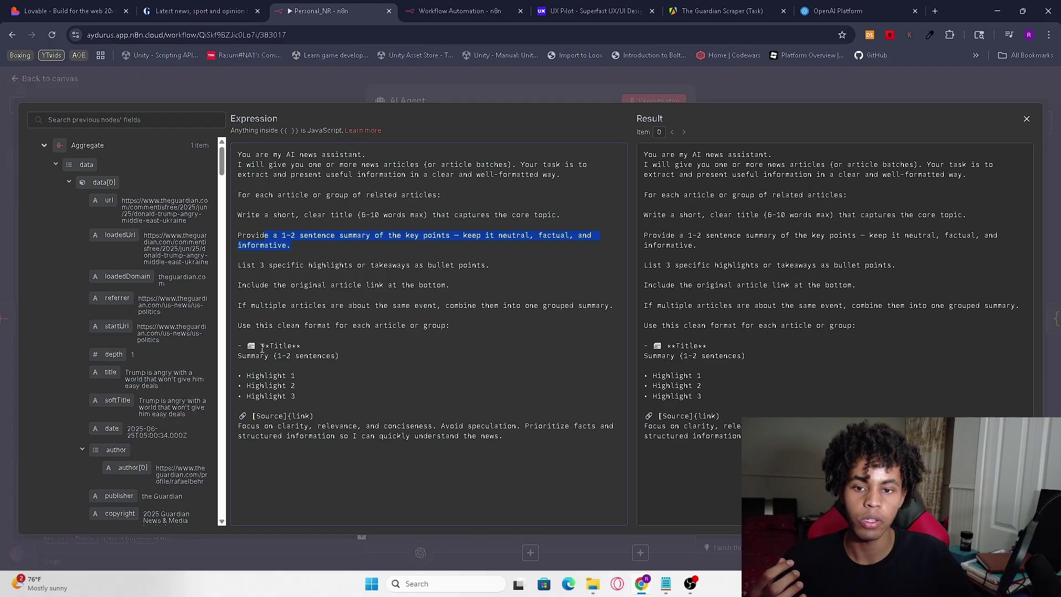
left_click(297, 284)
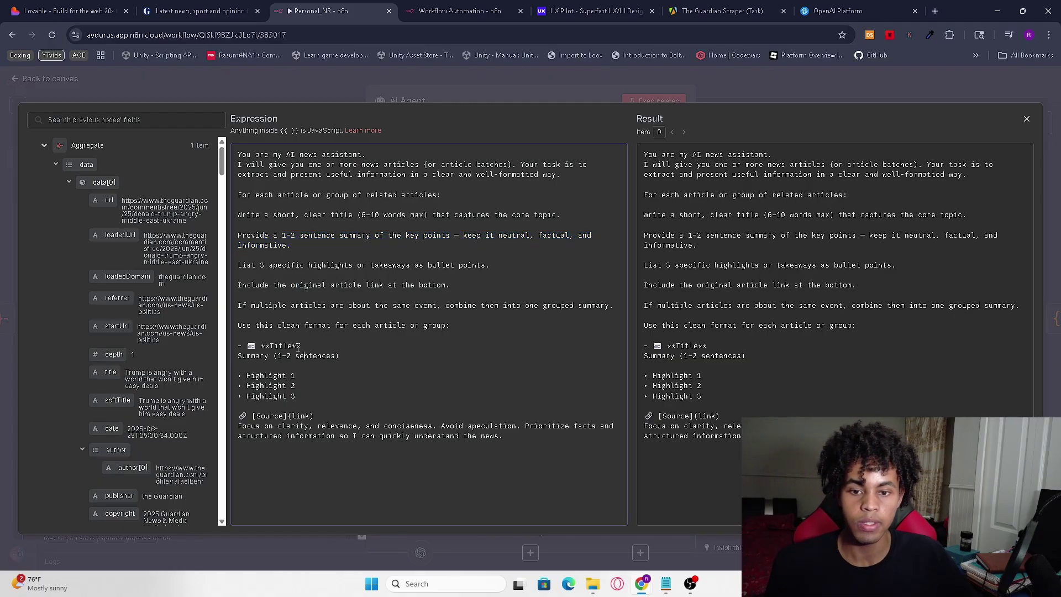
left_click_drag(242, 357, 306, 362)
left_click_drag(253, 416, 324, 413)
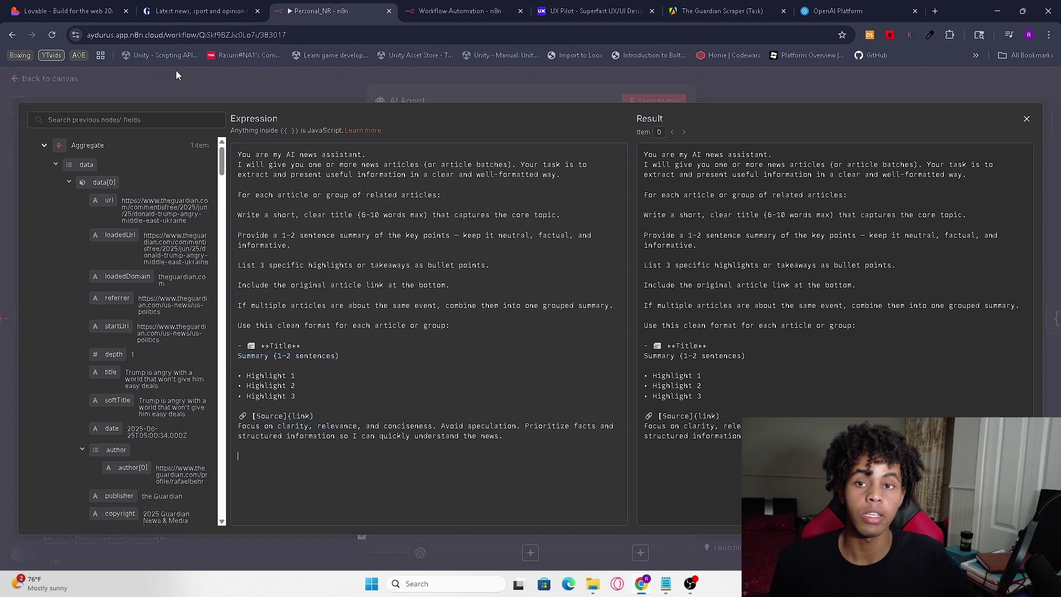
Switch to the Lovable app preview, highlight the first news card's title and summary, and view the remaining cards.
left_click(66, 11)
left_click_drag(402, 138, 781, 140)
left_click(470, 206)
left_click_drag(390, 169, 749, 192)
left_click(628, 214)
scroll(488, 244, "down", 2)
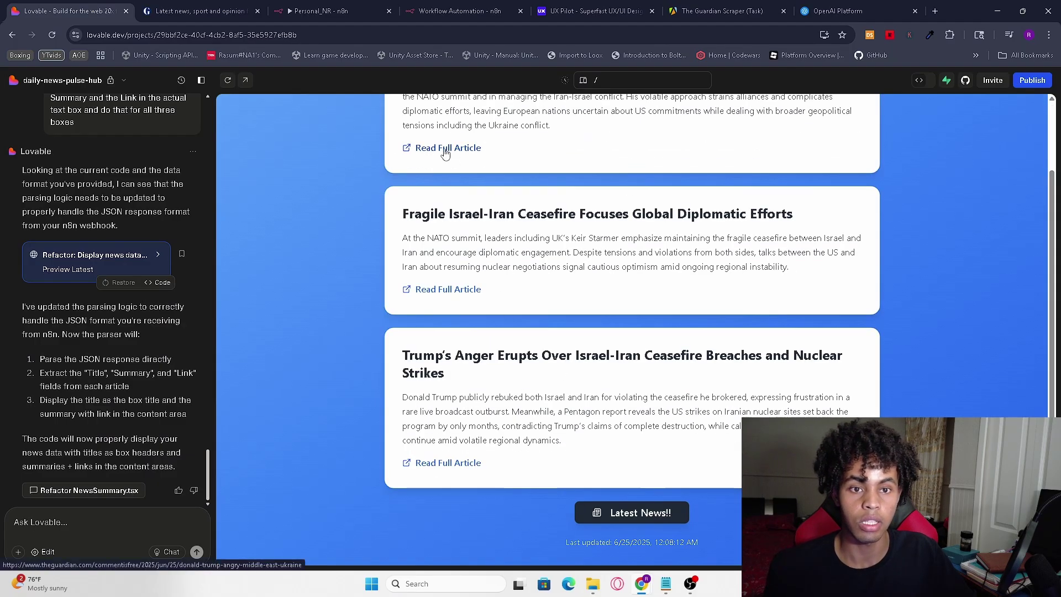
Return to n8n, close the expanded system message, and go back to the workflow canvas.
left_click(326, 10)
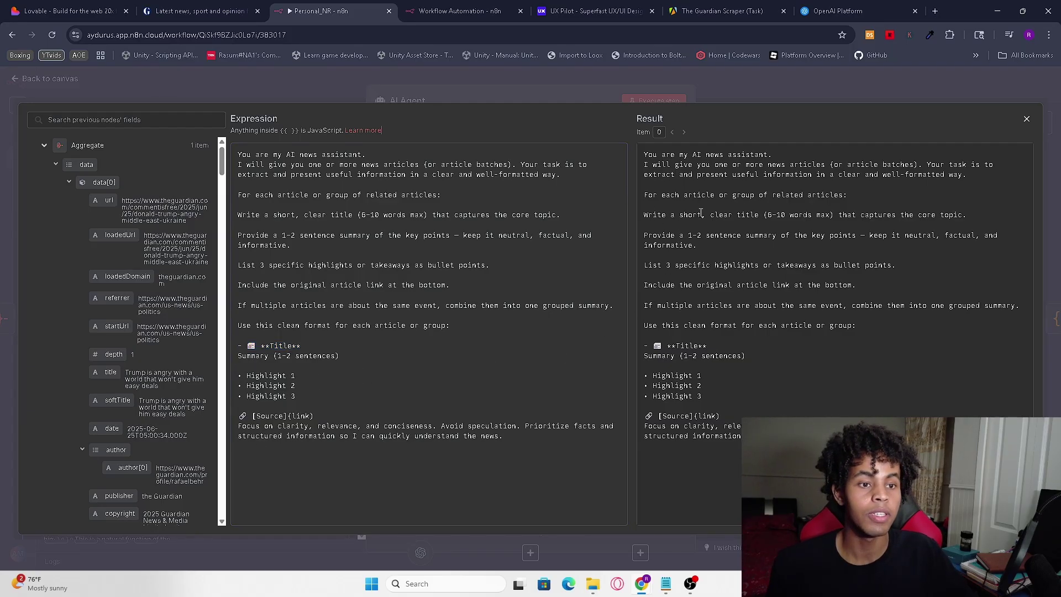
left_click(57, 84)
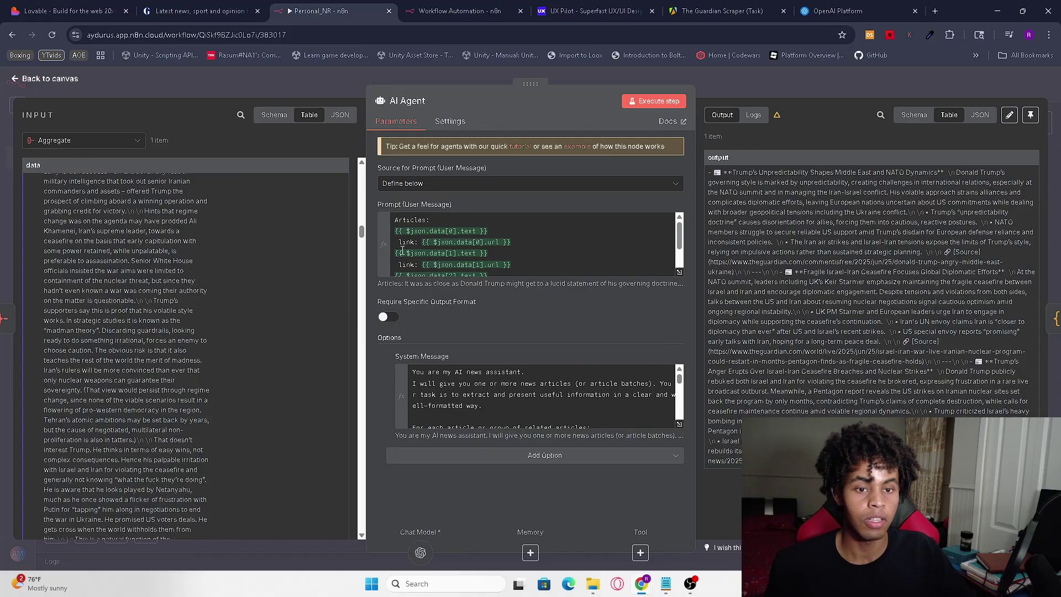
left_click(43, 82)
Inspect the Code1 node's JavaScript and output and the Respond to Webhook node's settings, and return to the canvas.
double_click(584, 356)
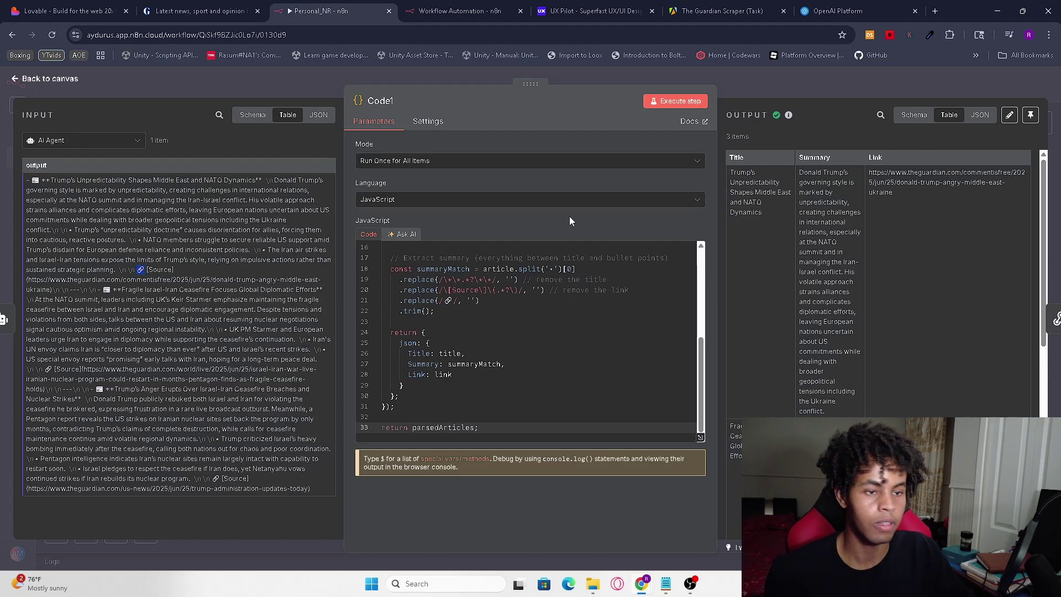
key("Escape")
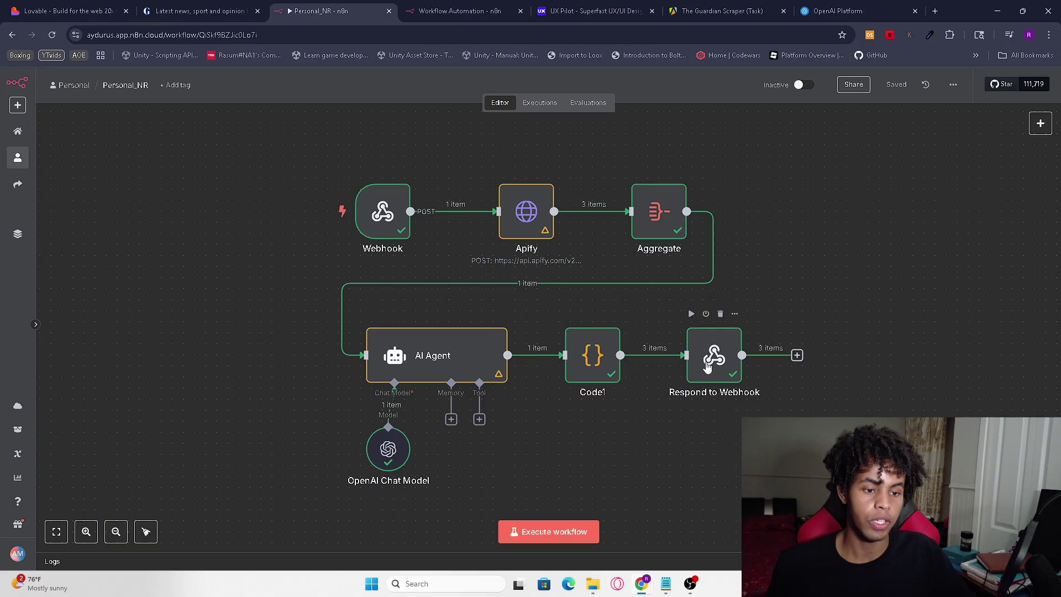
double_click(708, 368)
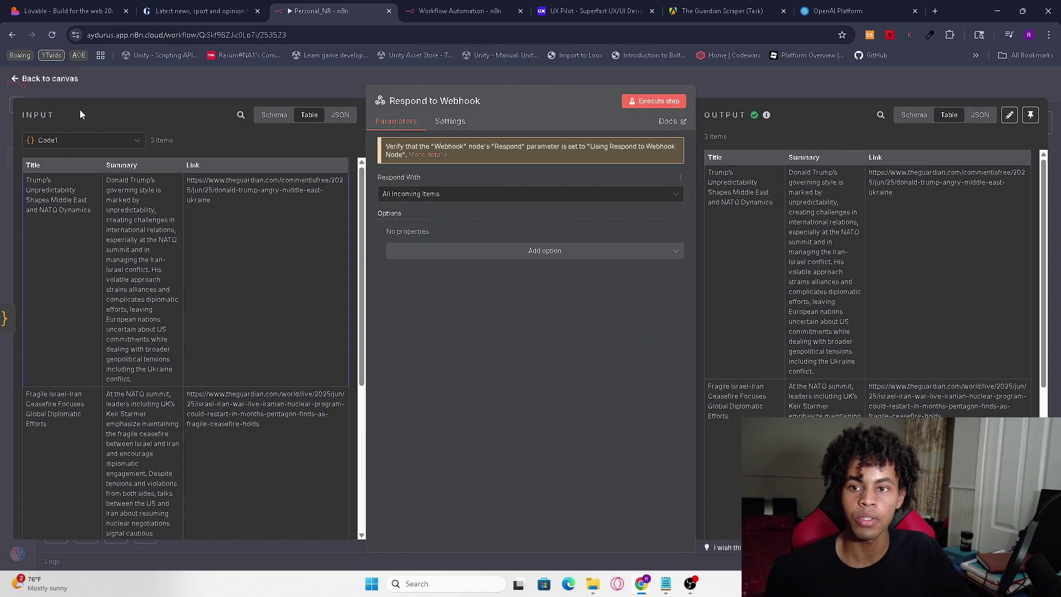
left_click(29, 83)
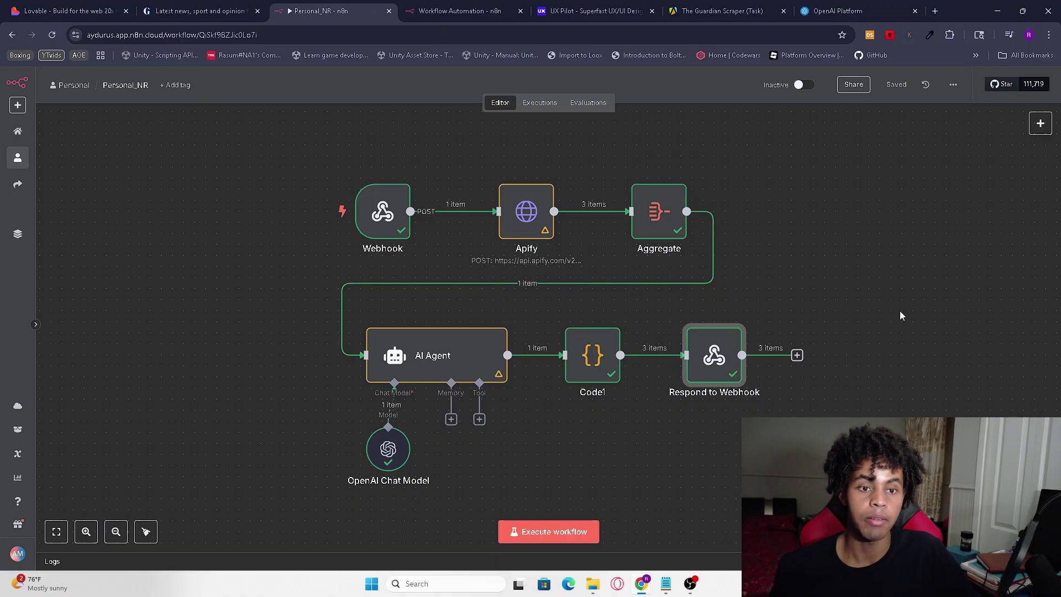
Highlight the workflow's nodes on the canvas, and reopen the AI Agent node to review the format section of its system message.
left_click_drag(354, 178, 966, 445)
left_click(872, 266)
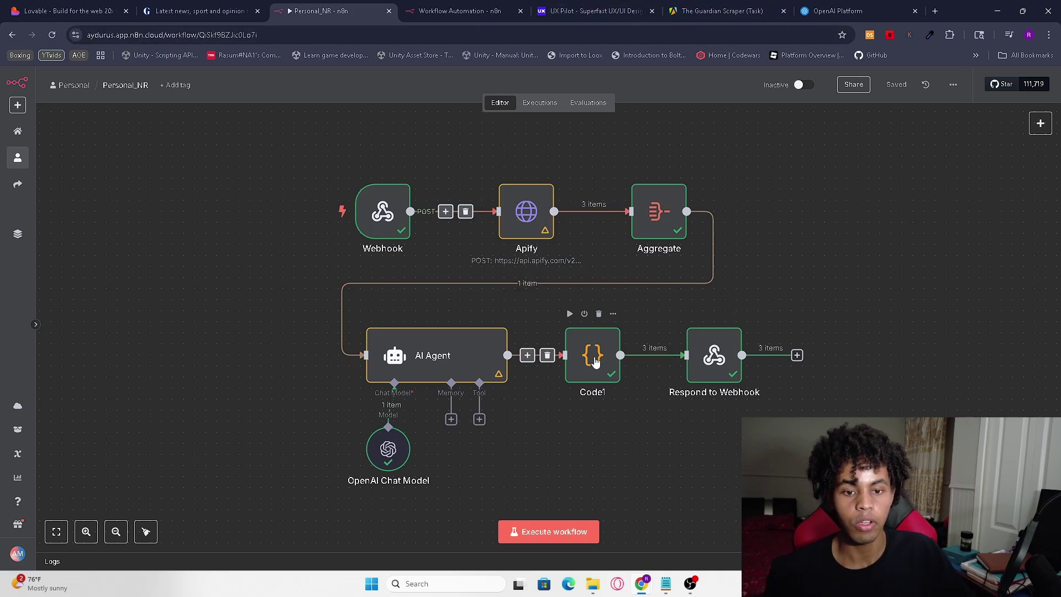
left_click(470, 359)
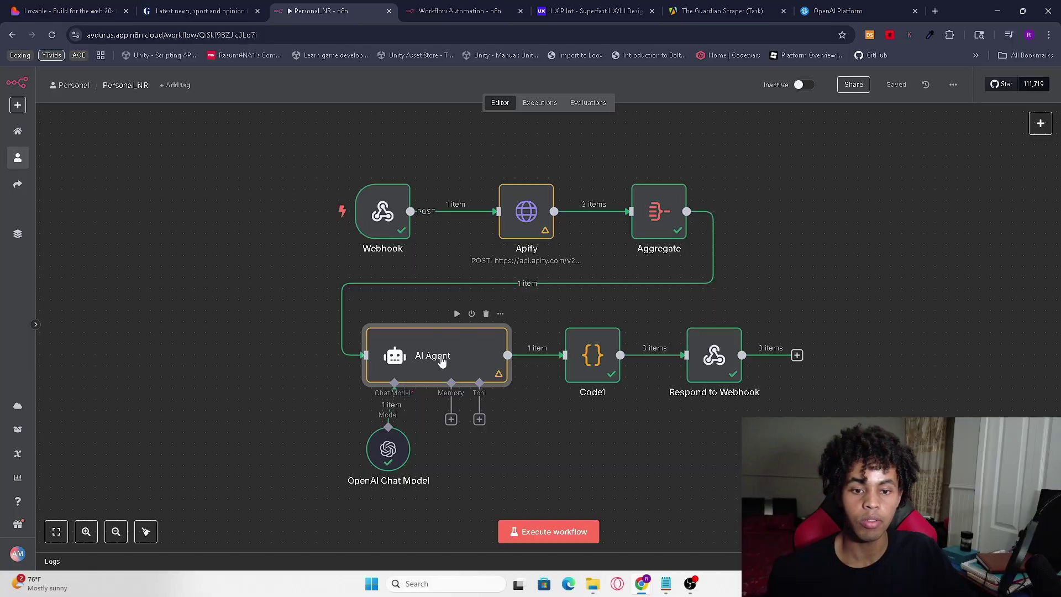
double_click(470, 359)
scroll(556, 375, "down", 5)
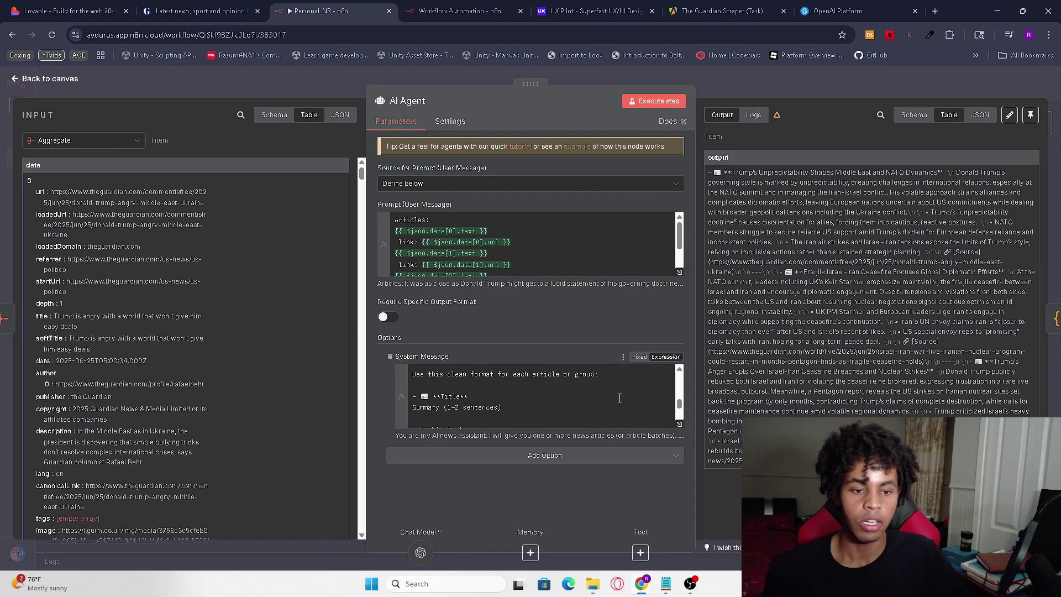
key("Escape")
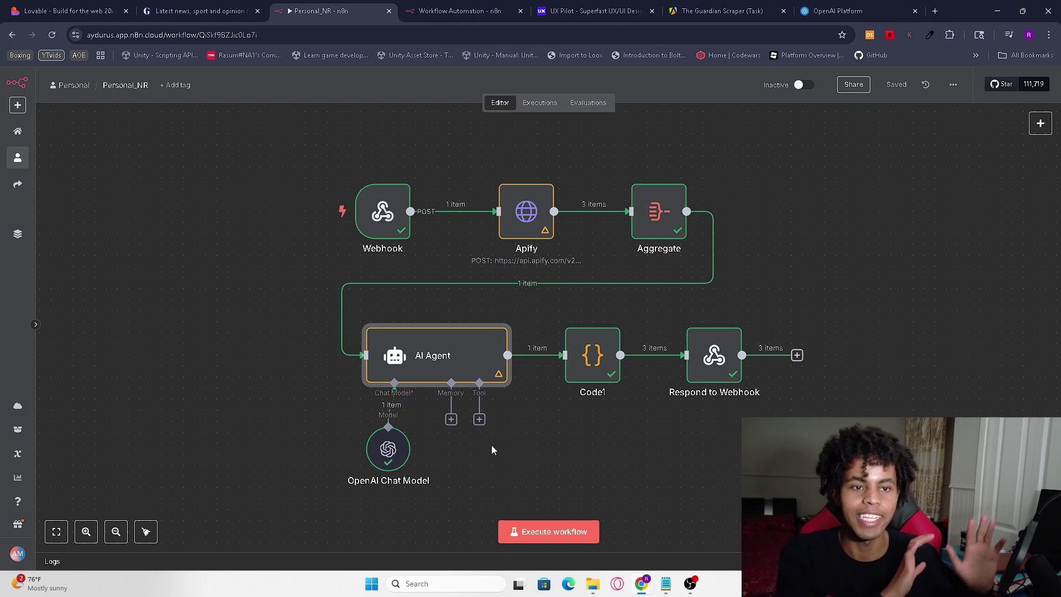
Switch to the Lovable project, go back to the first prompt in the chat history, and highlight its request for a simple news summary website.
key("ctrl+1")
scroll(224, 298, "up", 4)
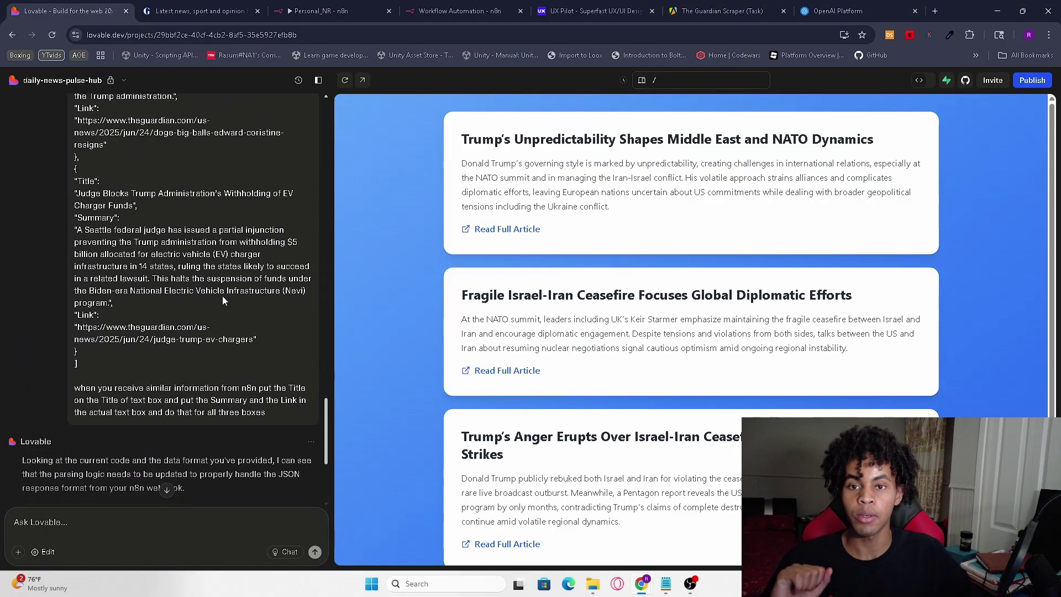
scroll(229, 296, "up", 15)
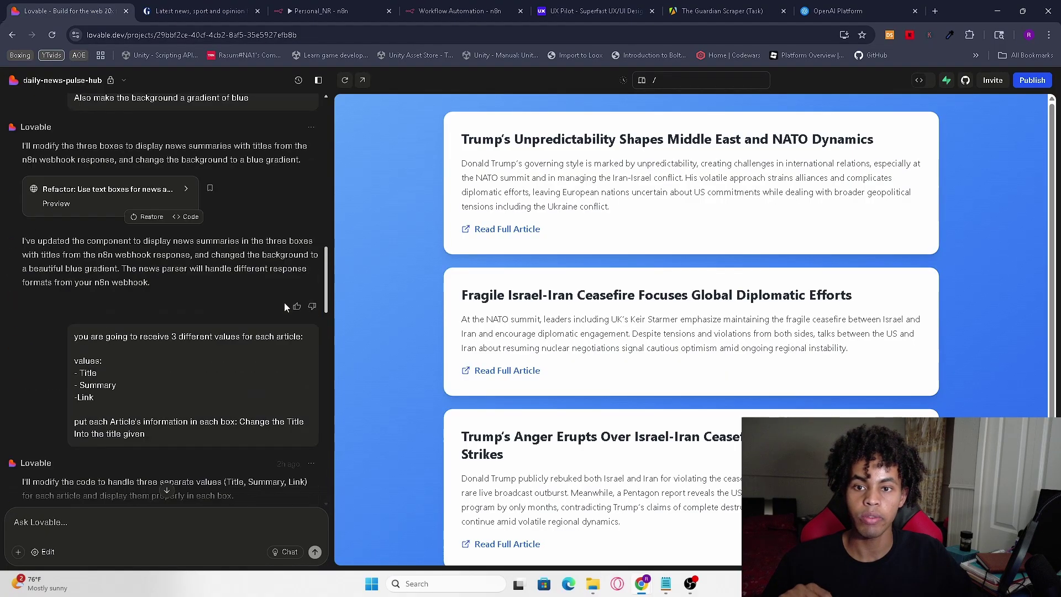
scroll(254, 312, "up", 10)
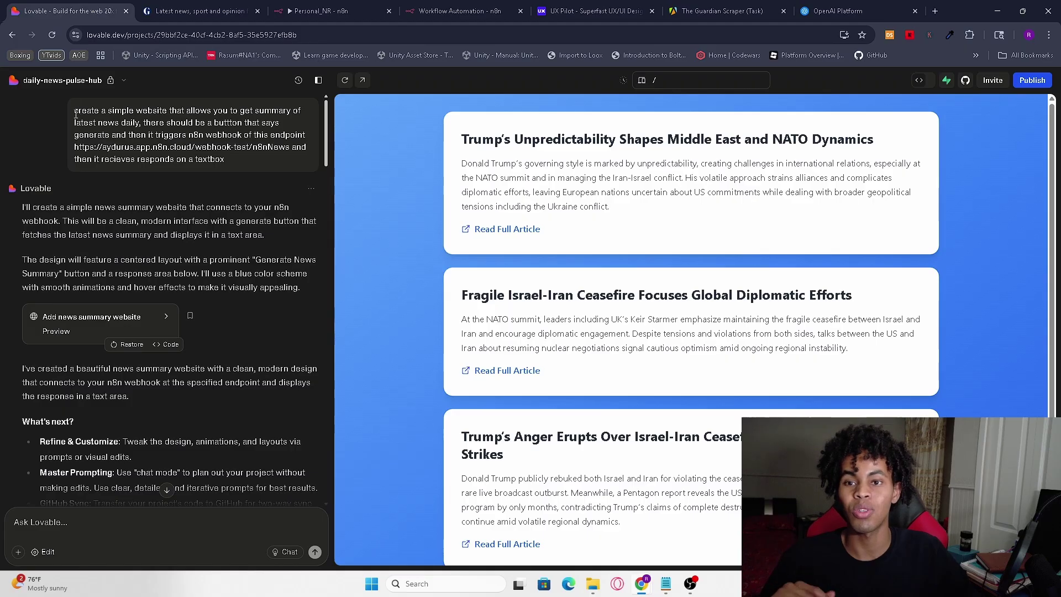
left_click_drag(75, 113, 138, 138)
scroll(109, 279, "down", 2)
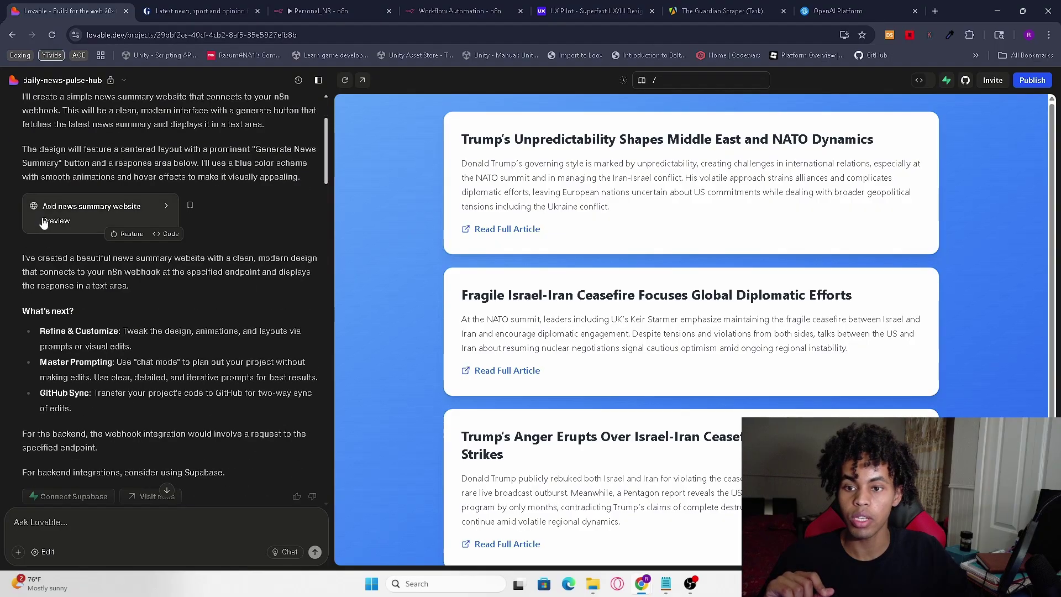
Preview the "Add news summary website" version and find the following prompt with the attached design image in the chat.
left_click(55, 214)
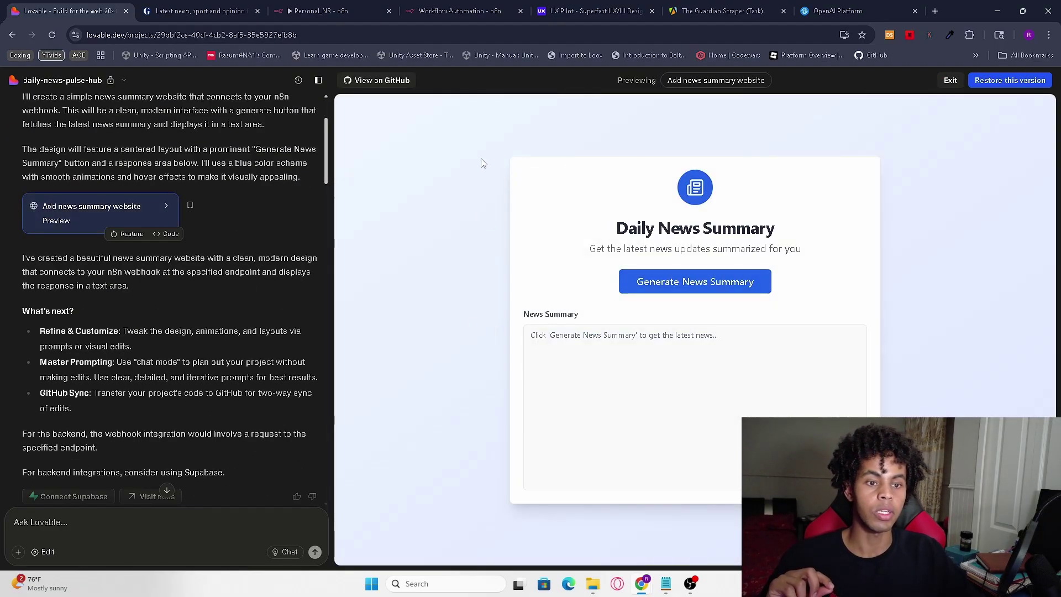
left_click_drag(481, 163, 843, 414)
left_click(898, 294)
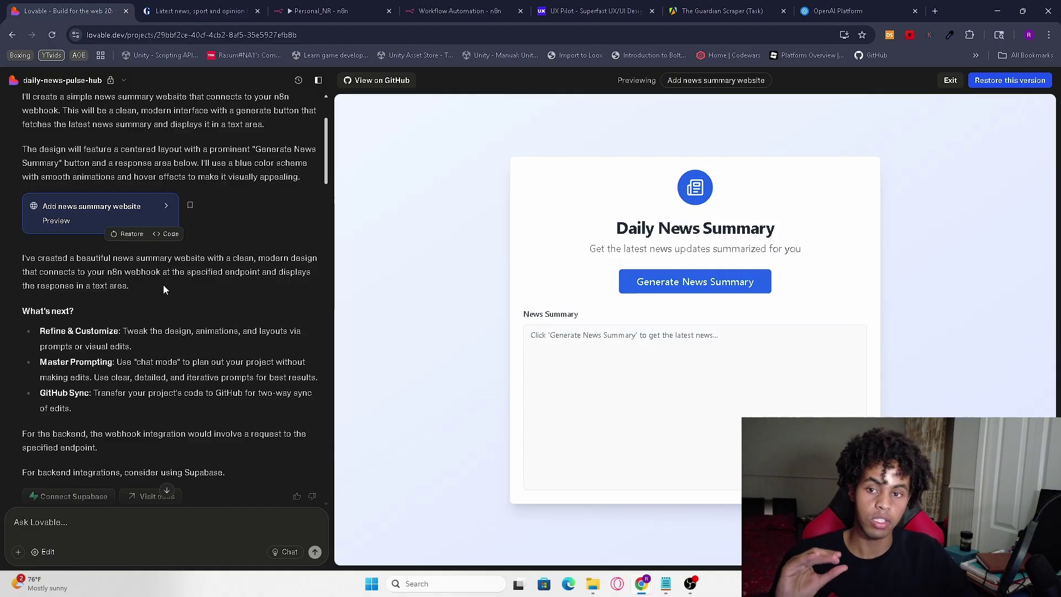
scroll(280, 325, "down", 4)
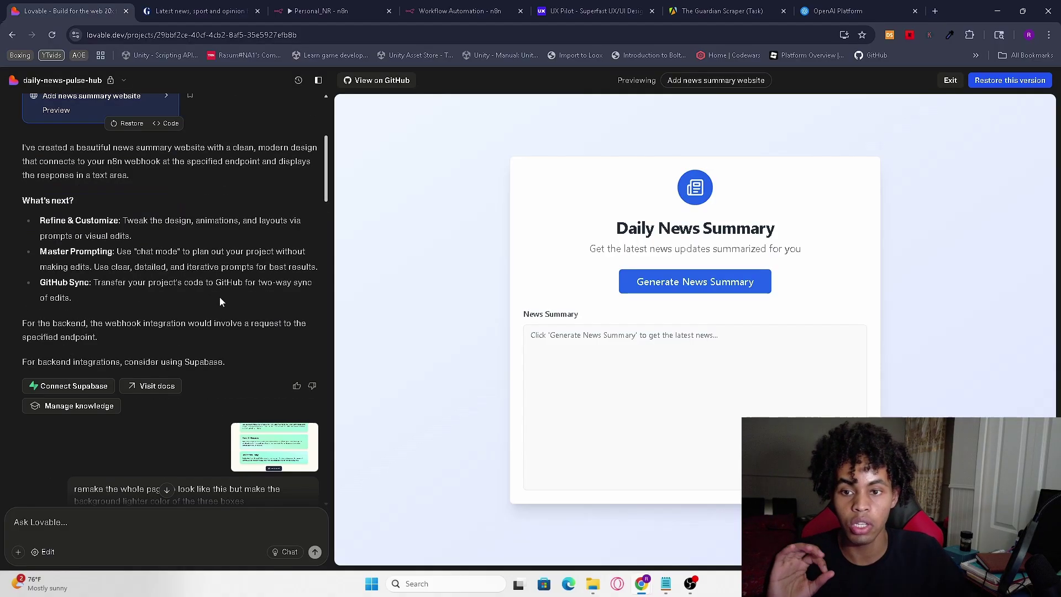
Switch to the UX Pilot design, highlight its context prompt for three text boxes, and show the generated screen's edit options.
left_click(580, 5)
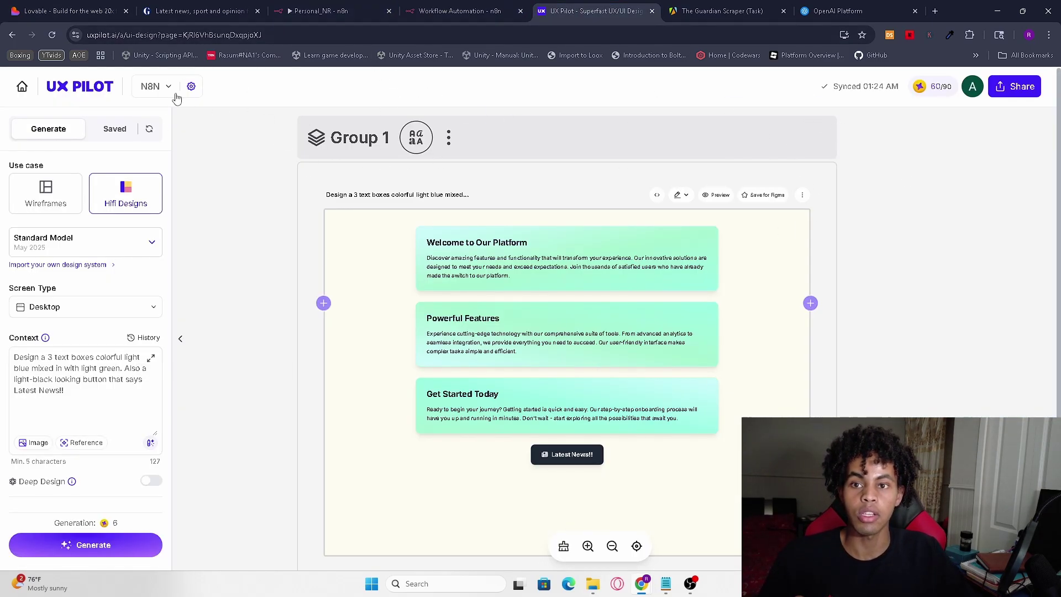
left_click(84, 403)
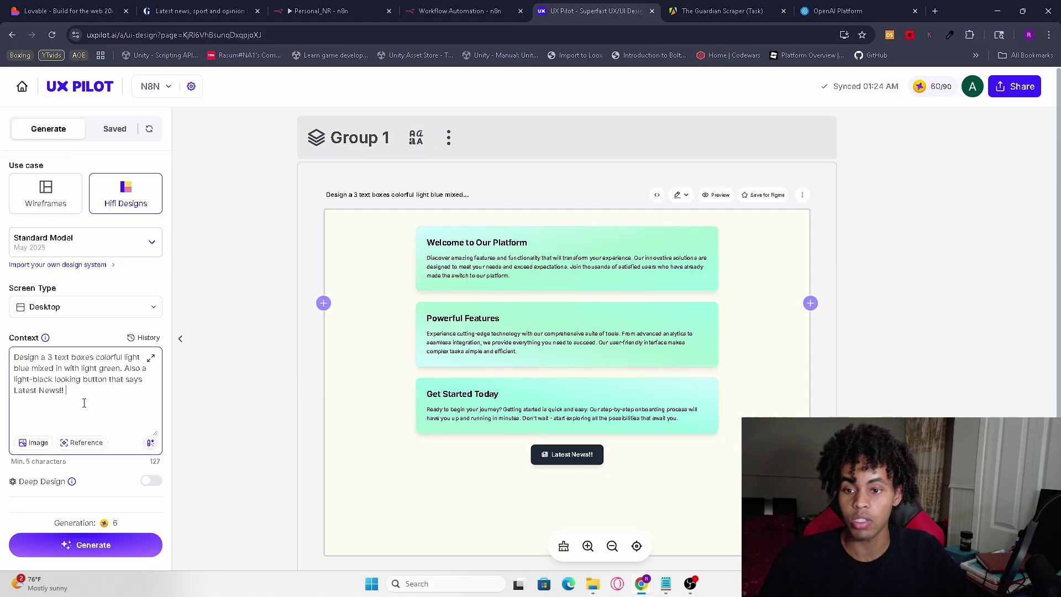
left_click_drag(84, 403, 16, 356)
left_click(22, 357)
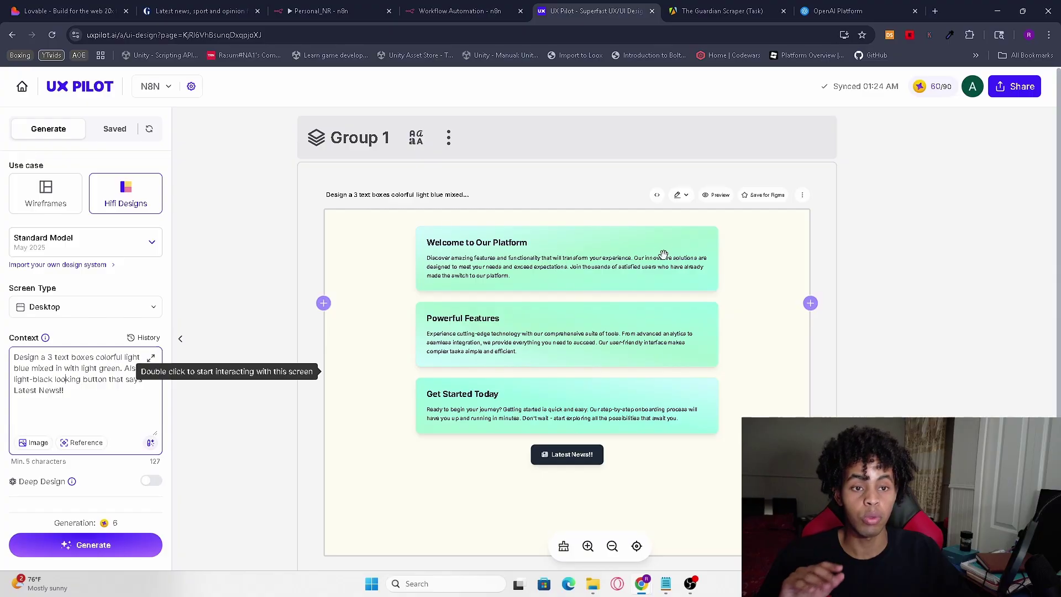
left_click(681, 195)
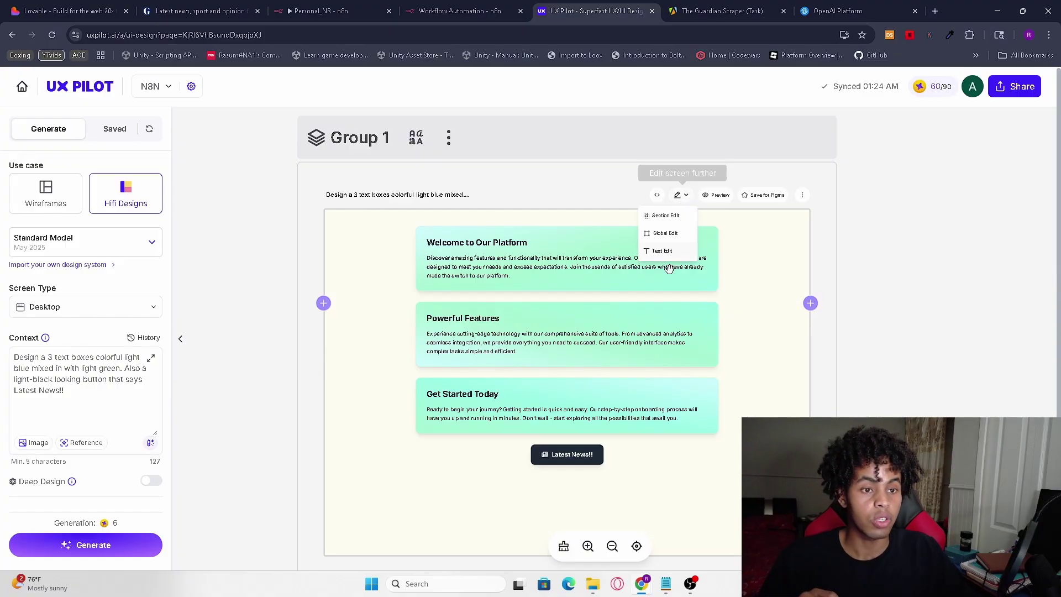
Open the section edit prompt for the "Welcome to Our Platform" box in the design, and close it without entering anything.
left_click(677, 216)
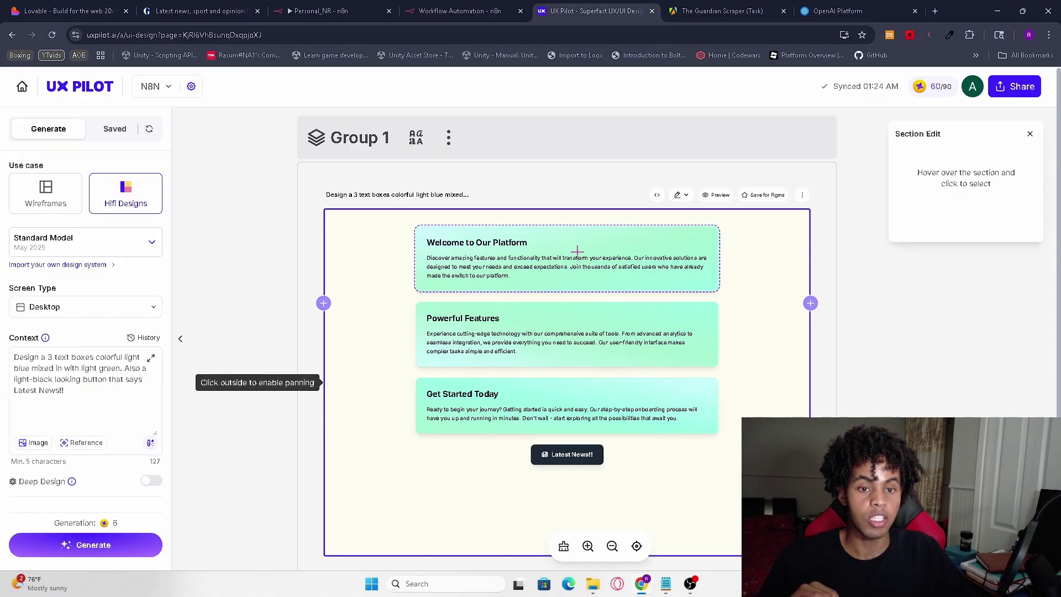
left_click(578, 251)
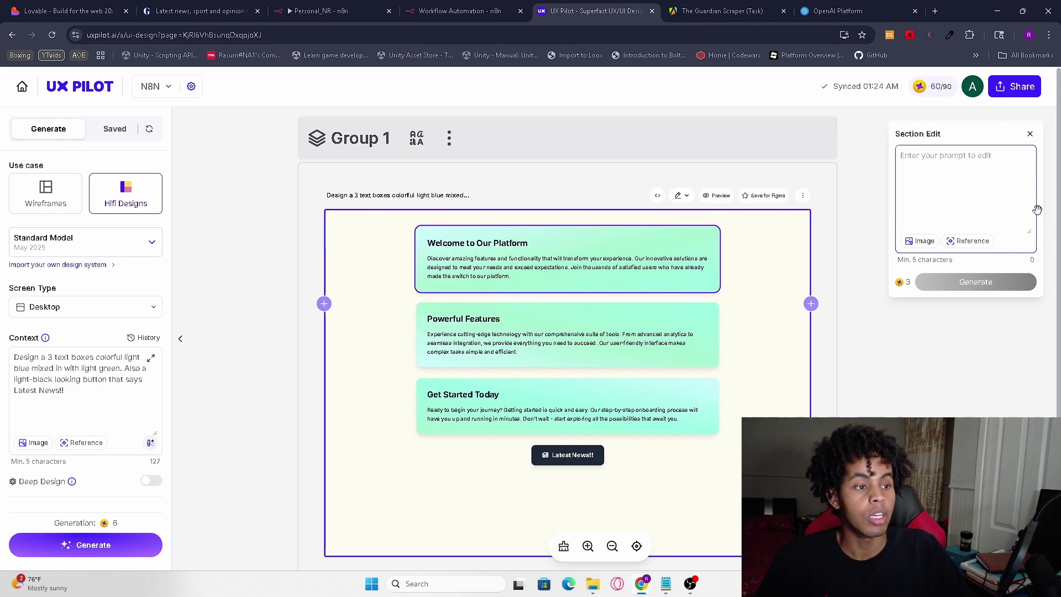
left_click(1029, 135)
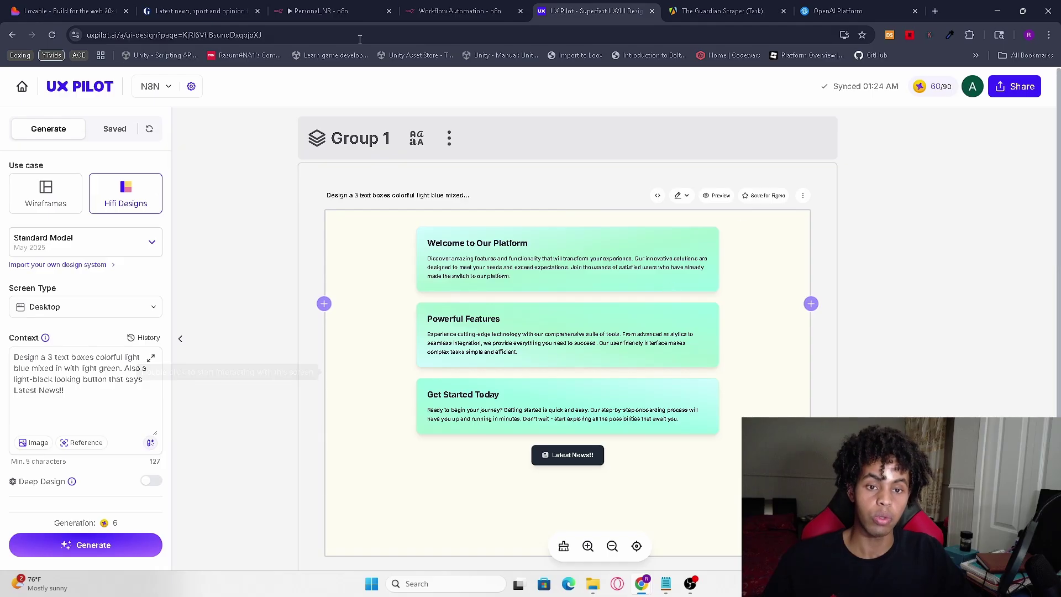
Switch to the Lovable project, view the attached design image enlarged, and highlight the prompt asking to remake the page like it.
left_click(63, 11)
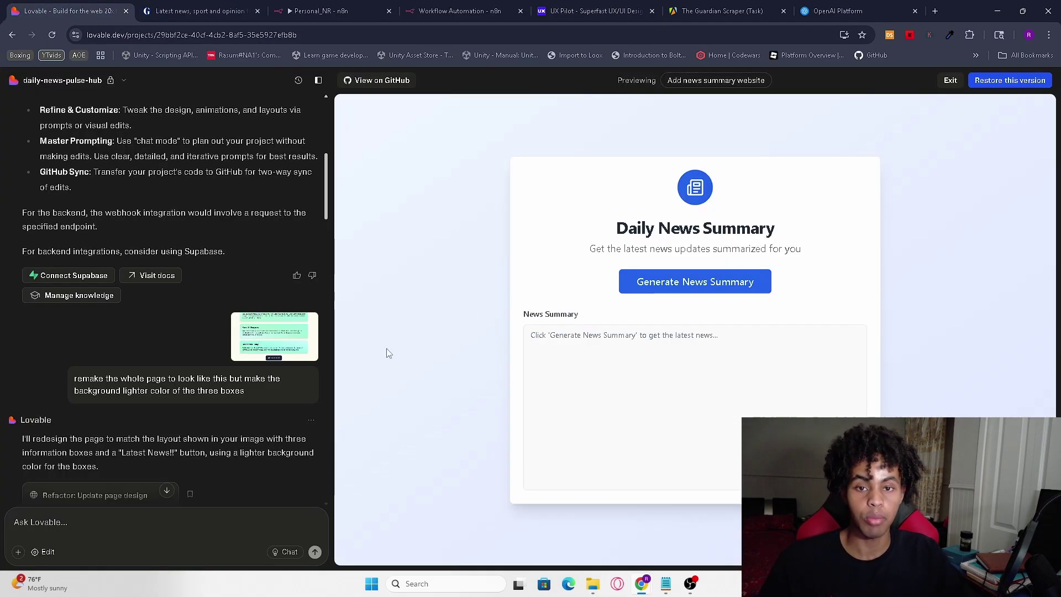
left_click(283, 336)
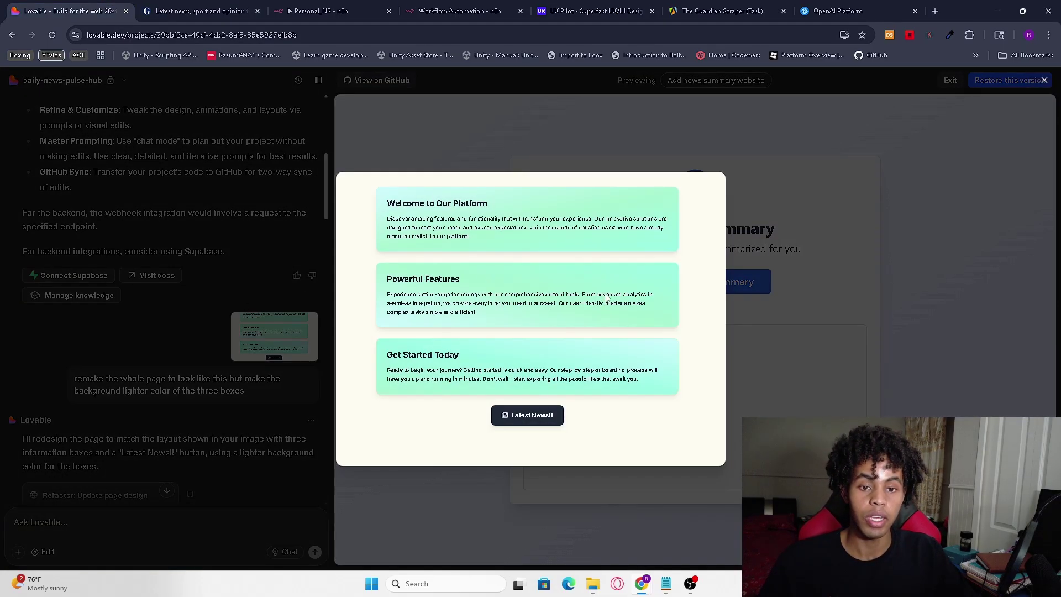
left_click(348, 254)
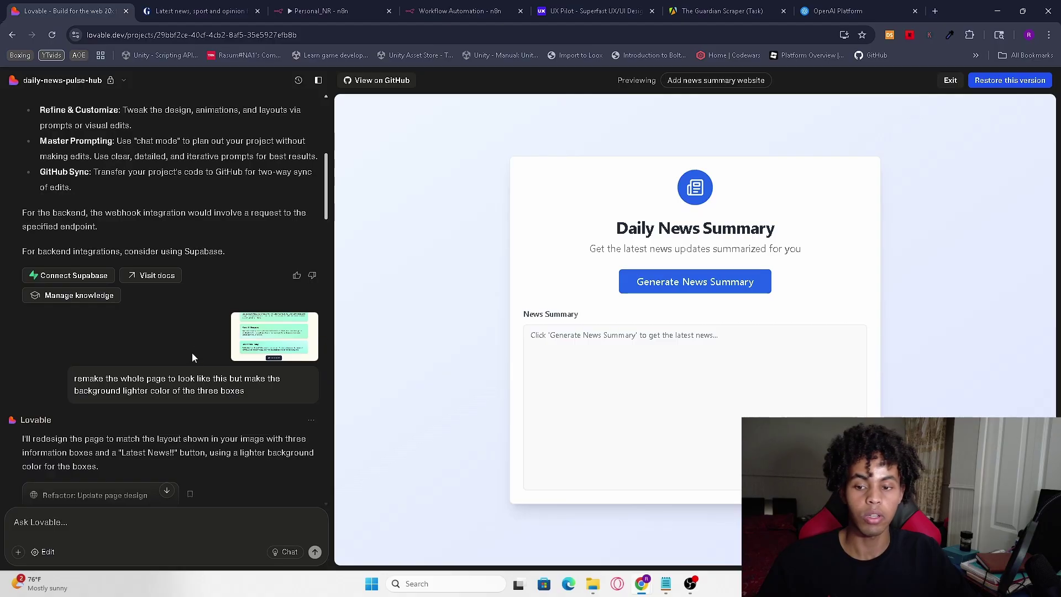
scroll(193, 357, "down", 1)
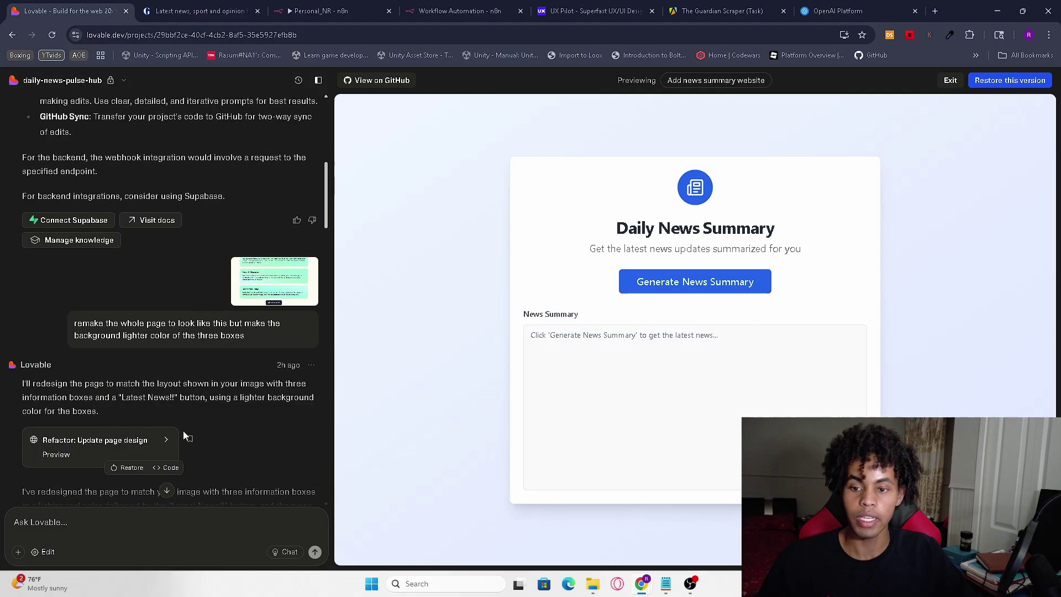
left_click(264, 288)
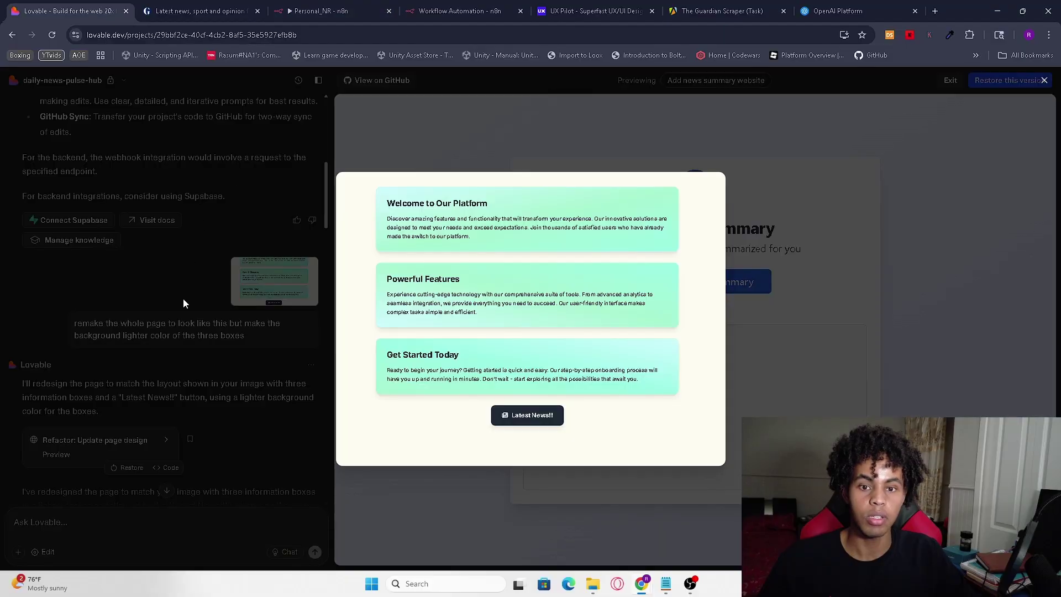
left_click(191, 469)
left_click_drag(95, 322, 242, 341)
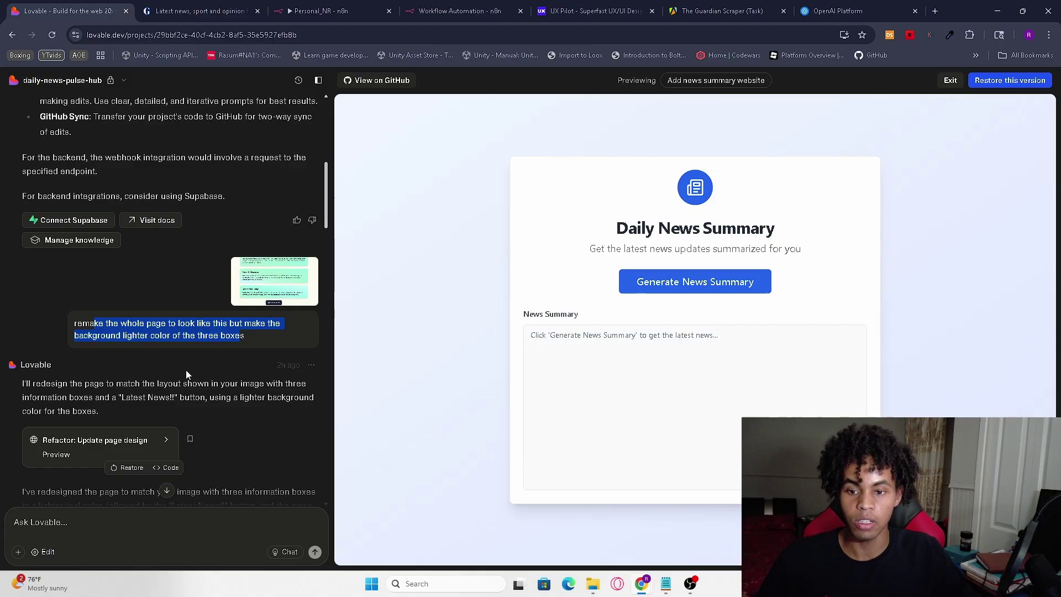
Preview the "Refactor: Update page design" version and compare it with the enlarged design image from the chat.
left_click(109, 381)
left_click(109, 430)
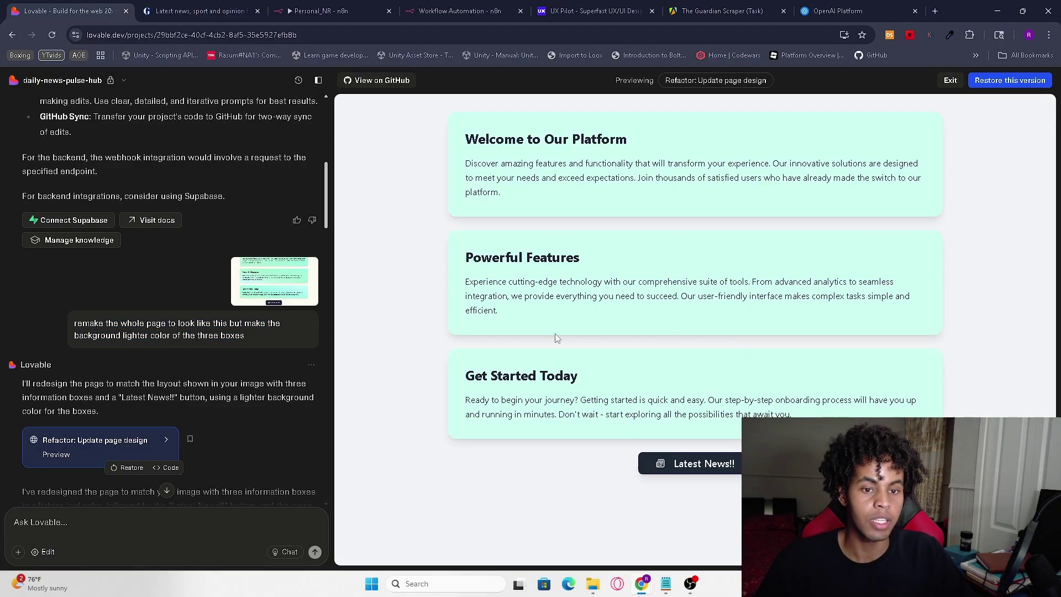
left_click(259, 285)
left_click(824, 234)
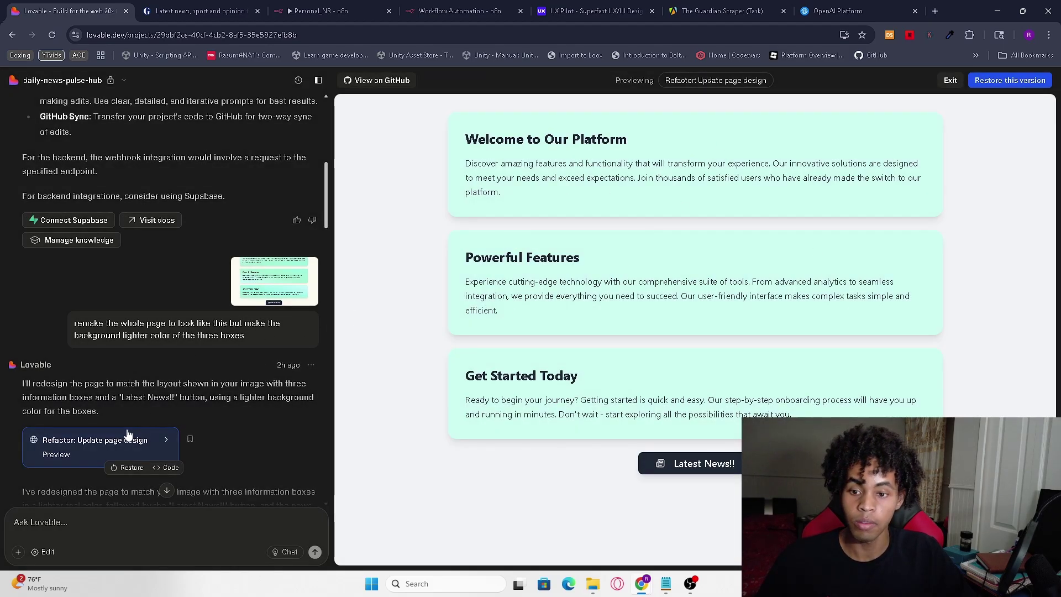
scroll(235, 427, "down", 3)
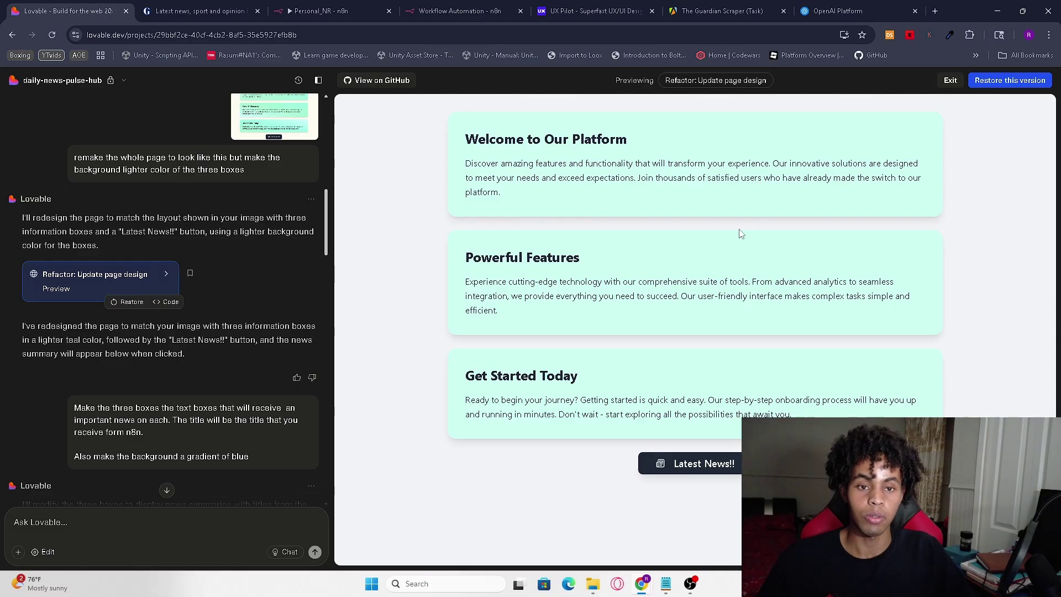
scroll(232, 331, "up", 3)
Alternate between the UX Pilot design and the Lovable preview to compare their three-box layouts, ending on the Lovable project.
left_click(591, 11)
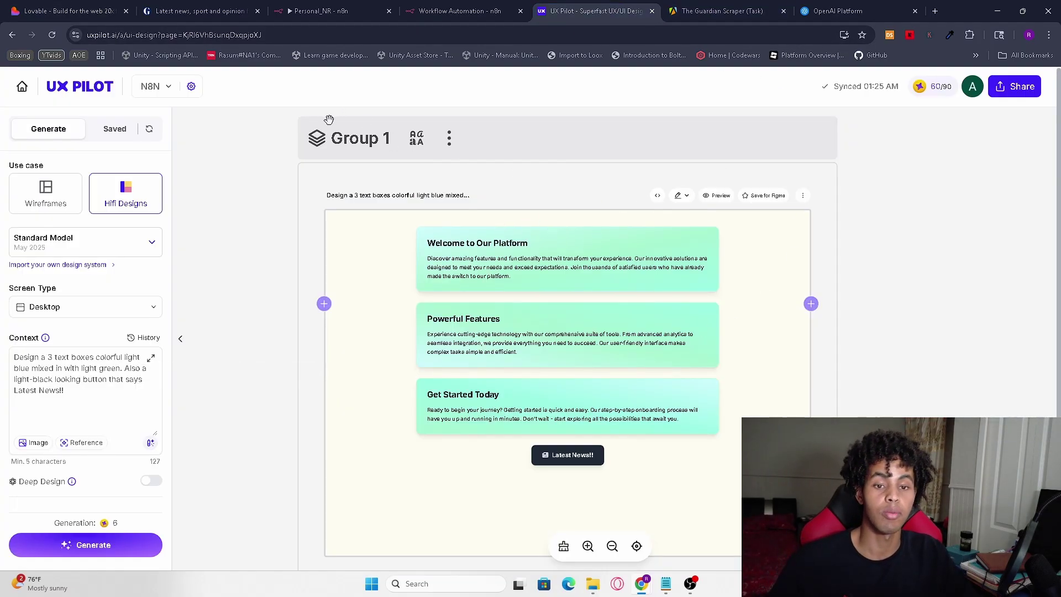
left_click(65, 10)
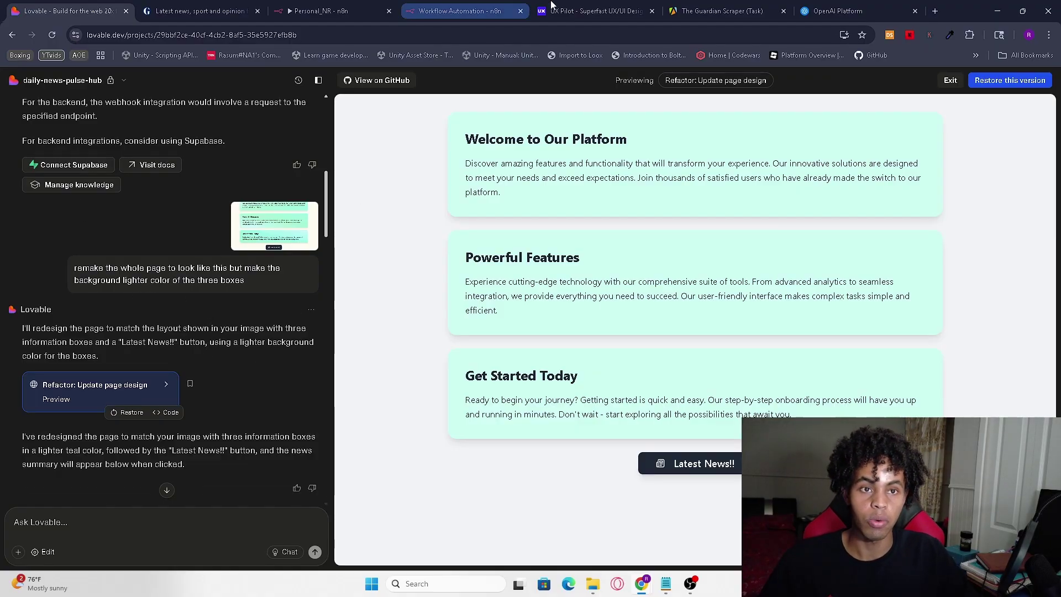
left_click(594, 10)
left_click(66, 11)
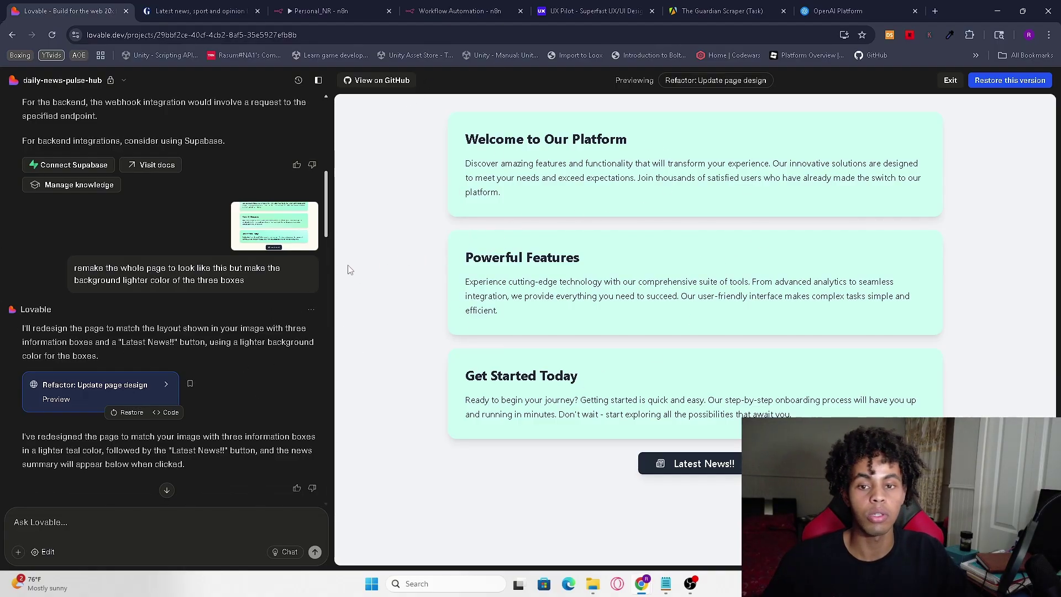
Review the follow-up prompts in the chat and highlight the instruction to put each article's Title, Summary and Link into the three boxes.
scroll(169, 336, "down", 4)
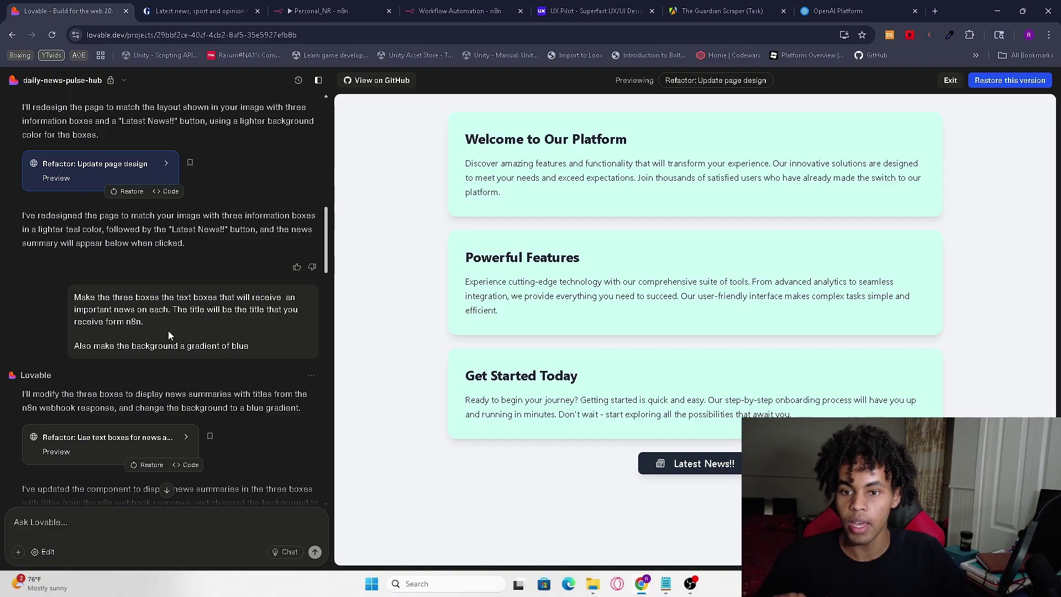
scroll(115, 301, "down", 1)
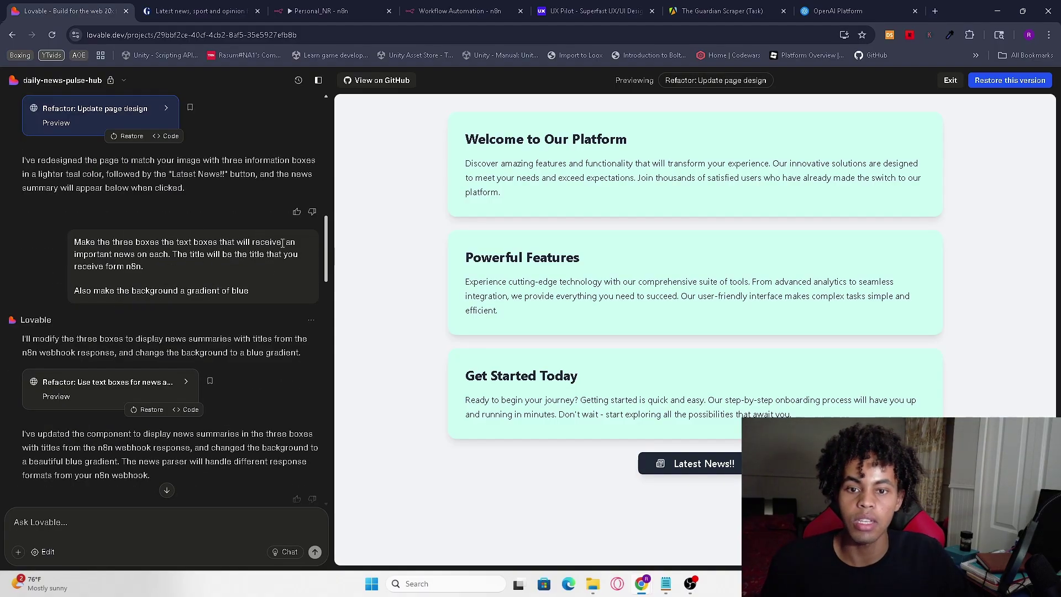
scroll(167, 261, "down", 12)
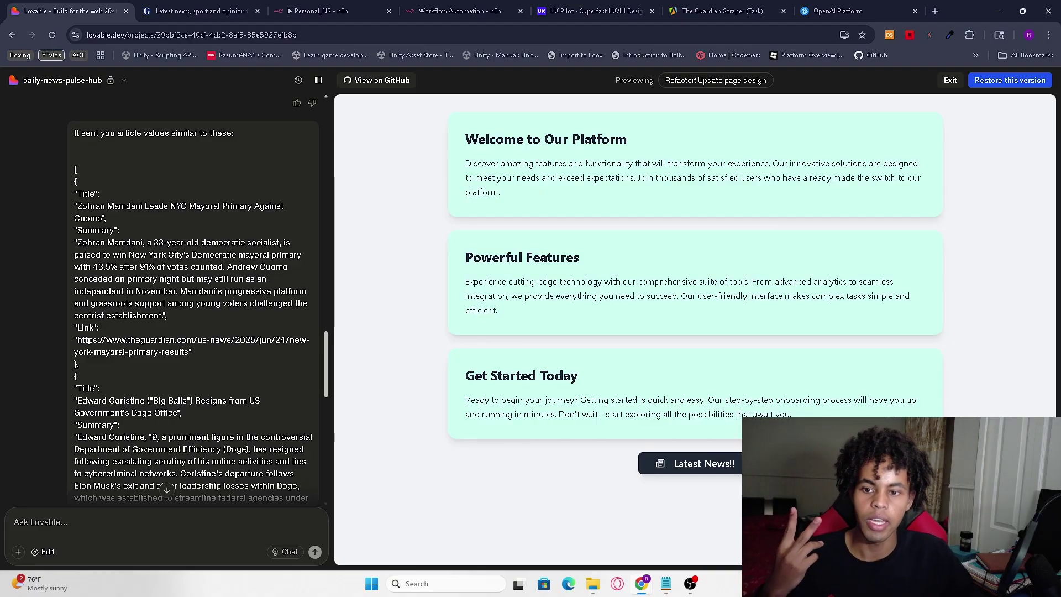
scroll(169, 286, "down", 1)
scroll(169, 287, "down", 6)
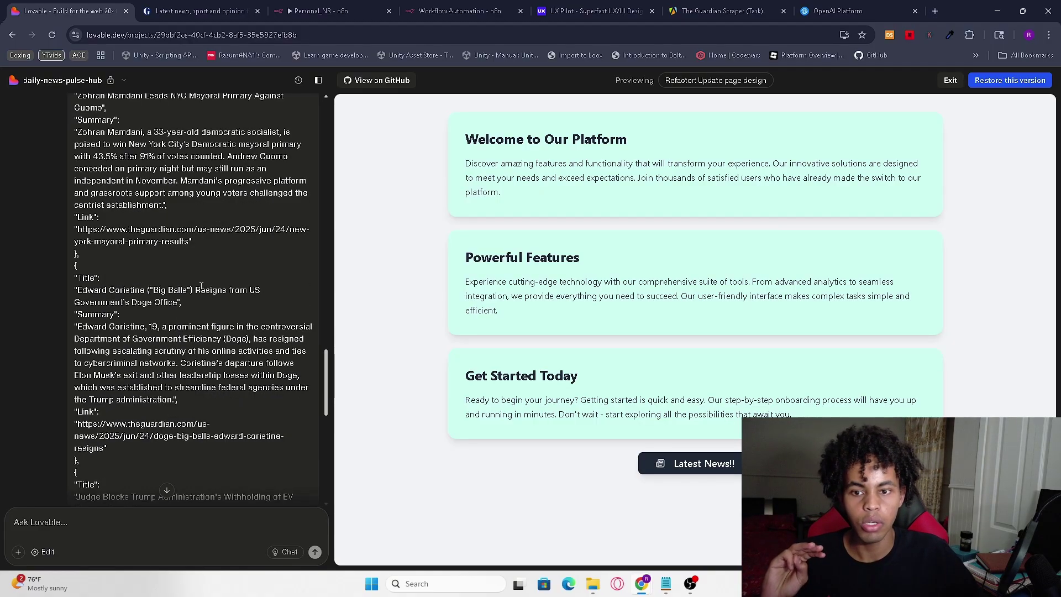
scroll(293, 307, "down", 6)
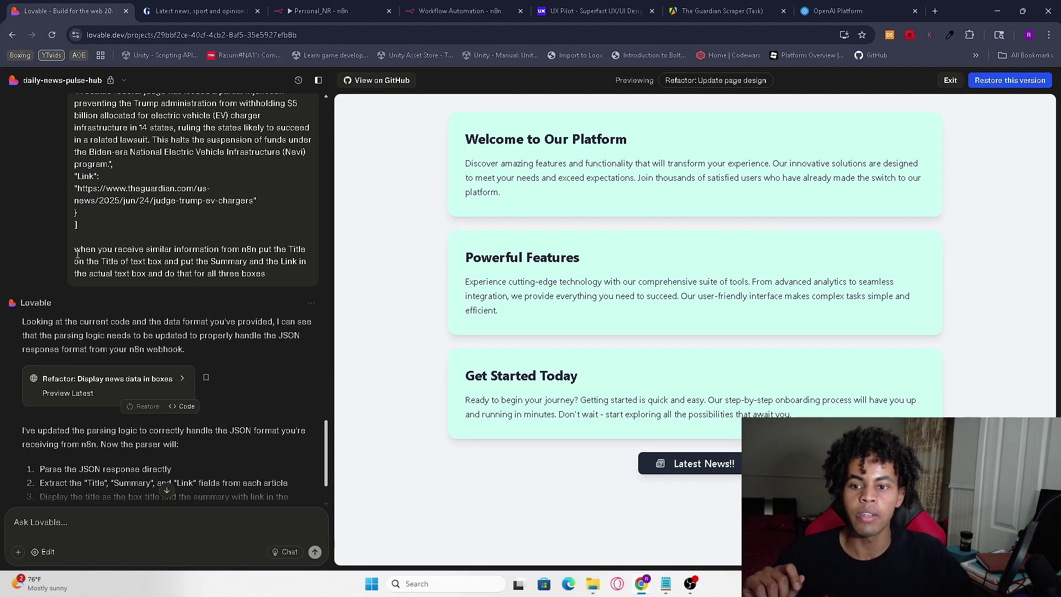
left_click_drag(77, 253, 164, 277)
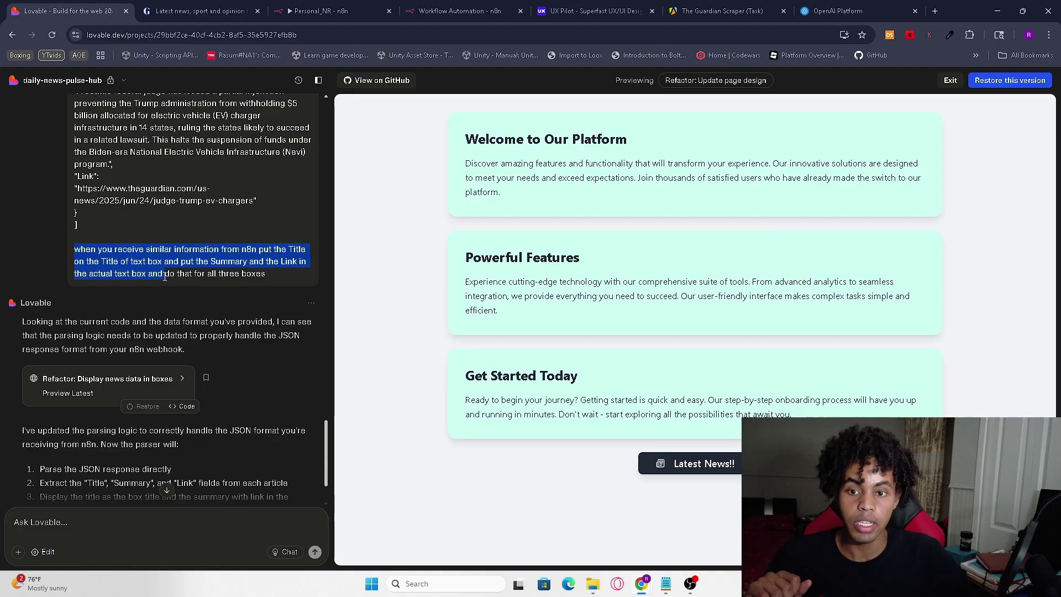
Preview the latest version, "Refactor: Display news data in boxes", and highlight the first news box's "Read Full Article" link.
scroll(186, 363, "down", 2)
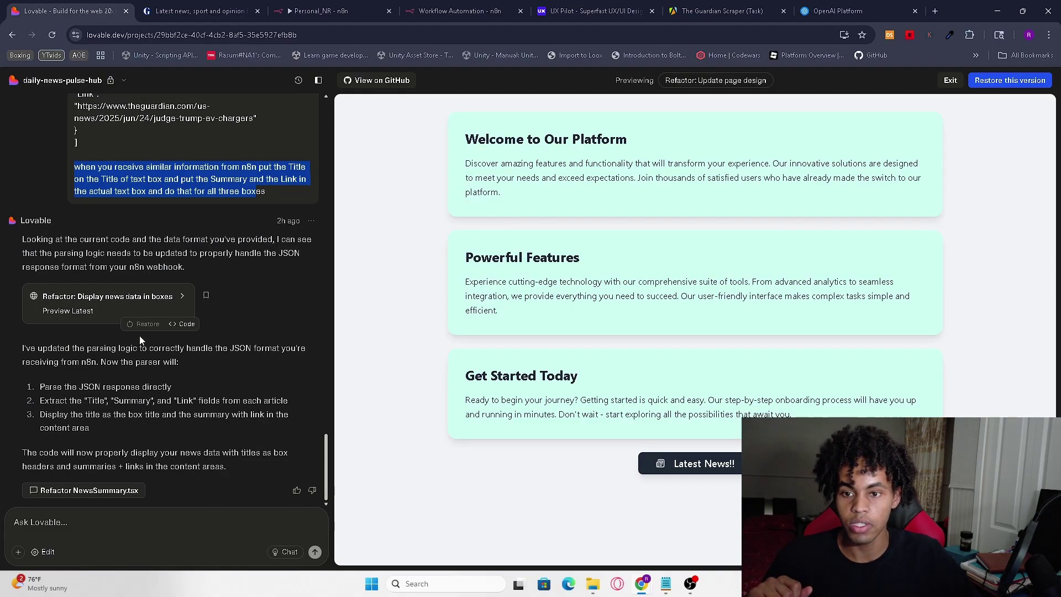
left_click(58, 308)
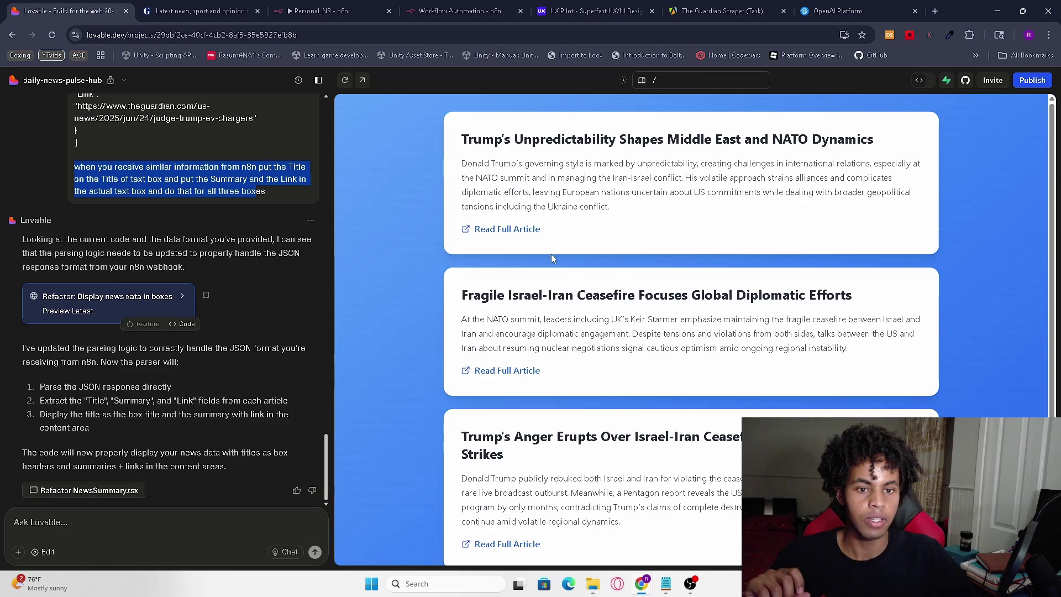
left_click_drag(551, 254, 465, 225)
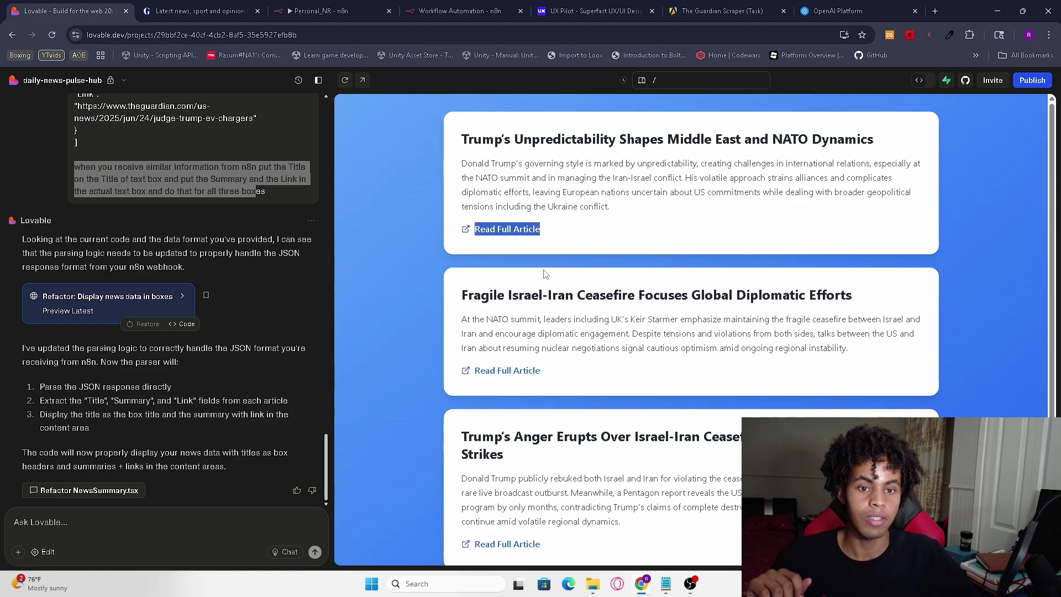
left_click_drag(552, 237, 458, 238)
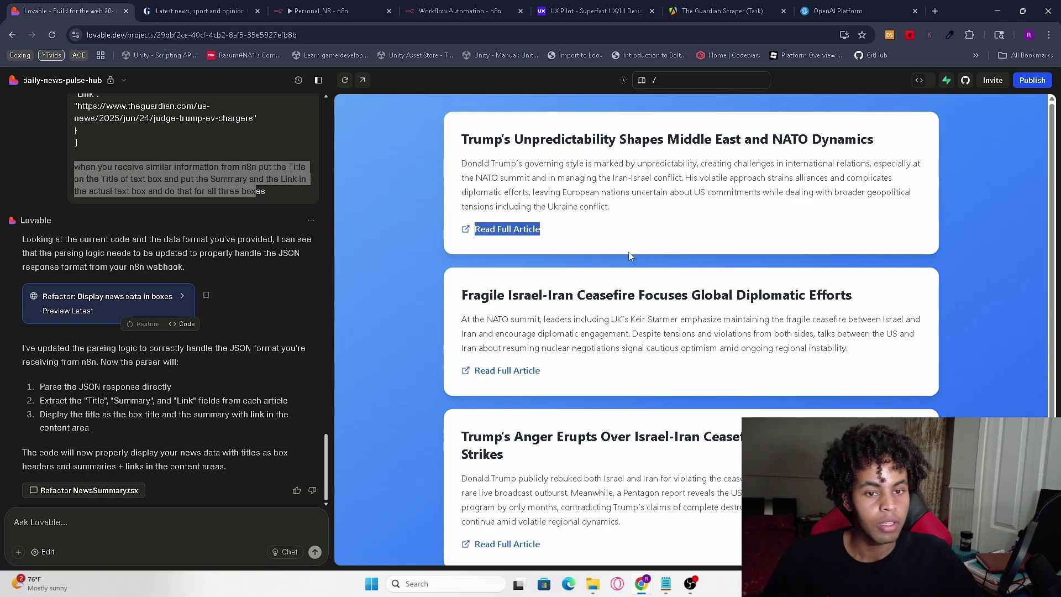